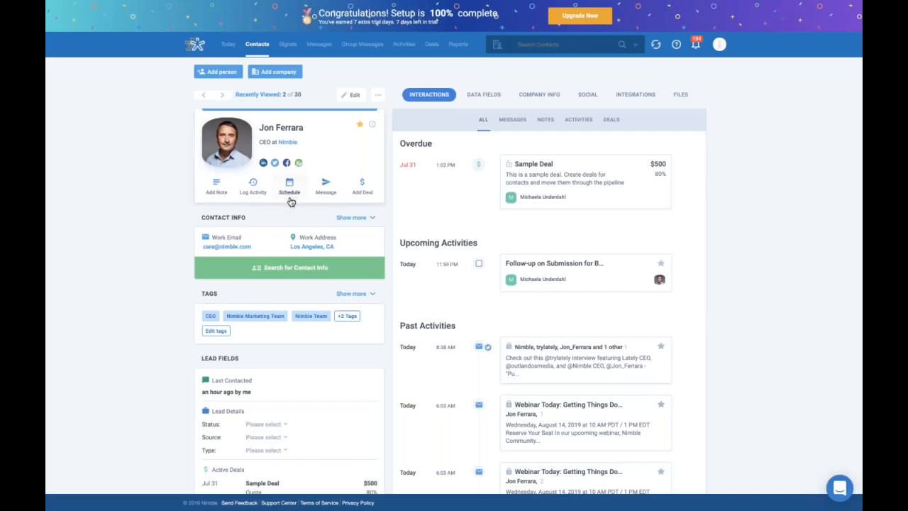
Start scheduling a task for the open contact and name it "Follow-up on marketing meeeting".
click(291, 200)
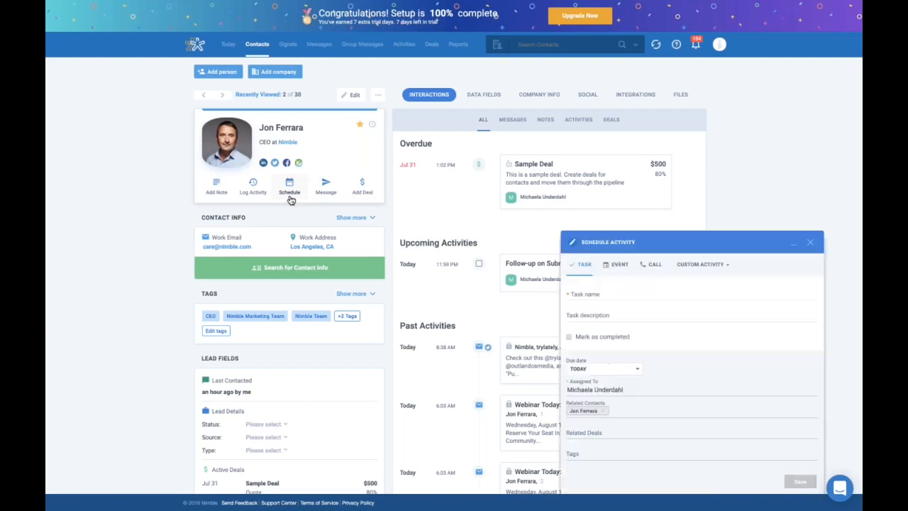
click(588, 295)
text(F)
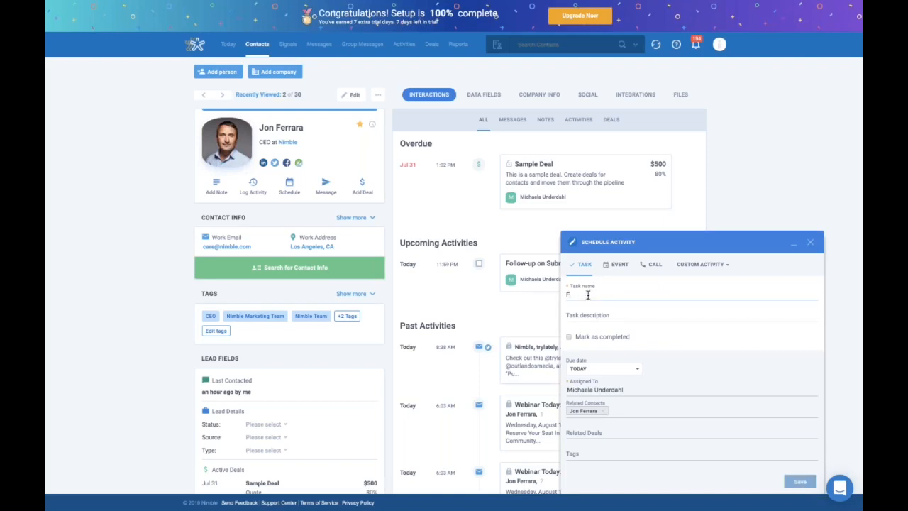
text(ollow-up on )
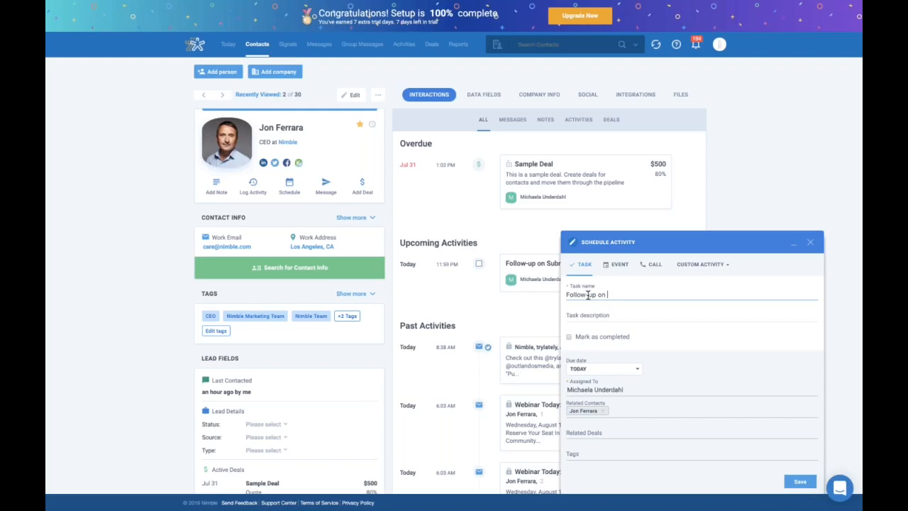
text(marketing meeeting)
click(609, 317)
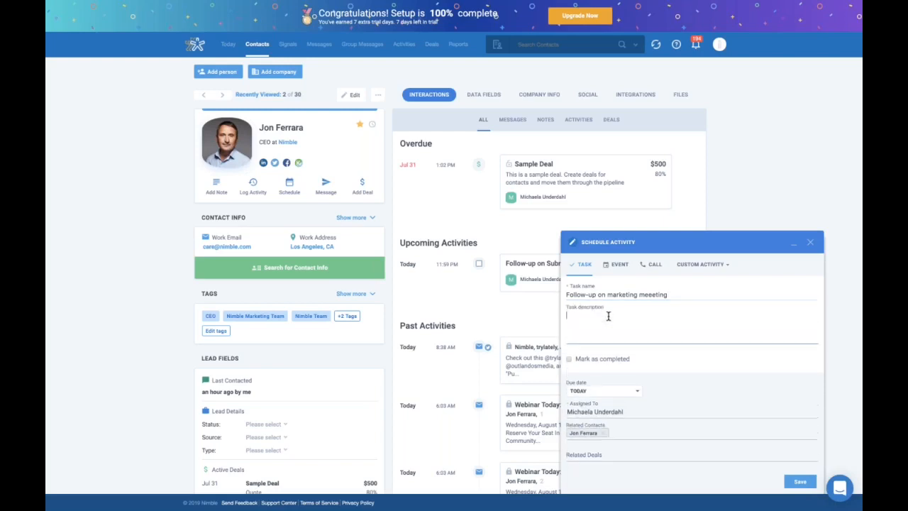
Set the task's due date to a specific date, Aug 15.
scroll(647, 366, down, 1)
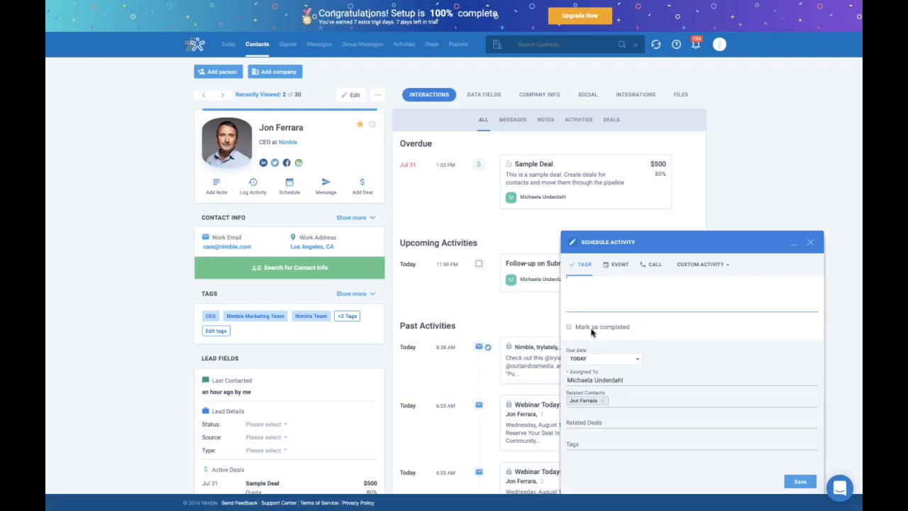
click(637, 362)
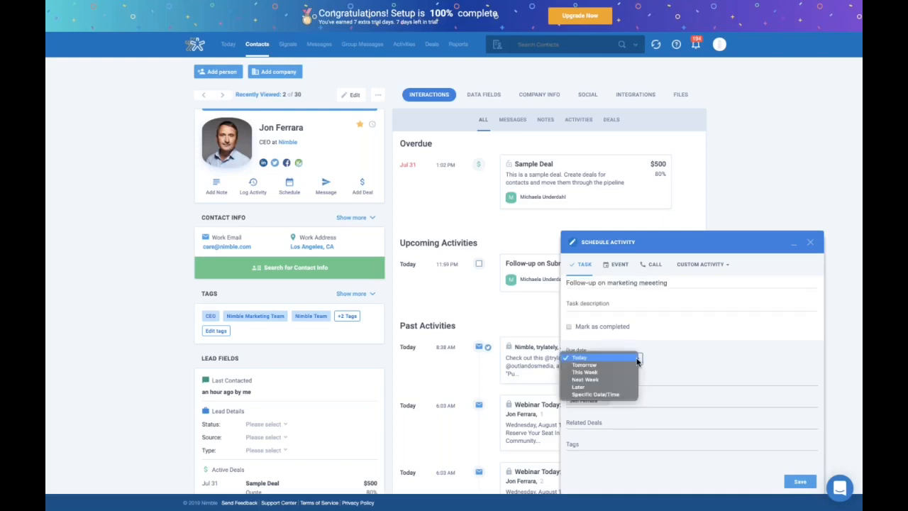
click(612, 395)
click(669, 357)
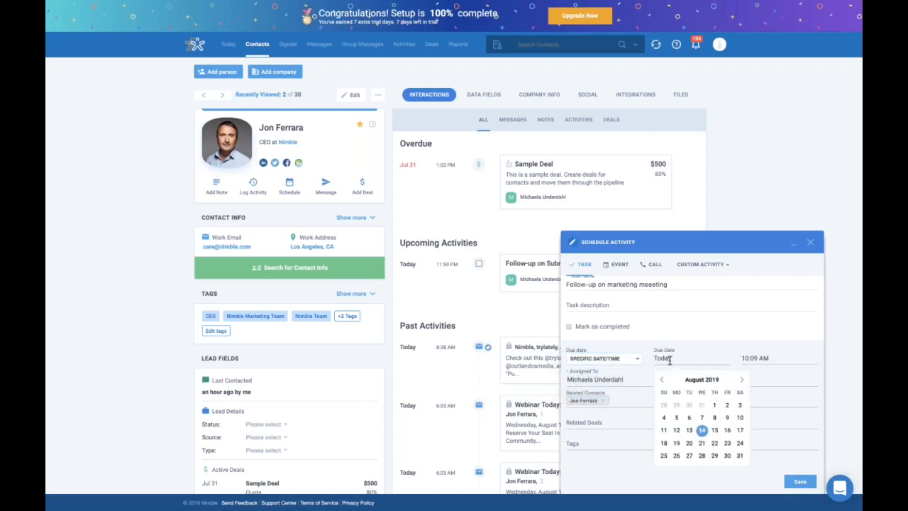
click(709, 423)
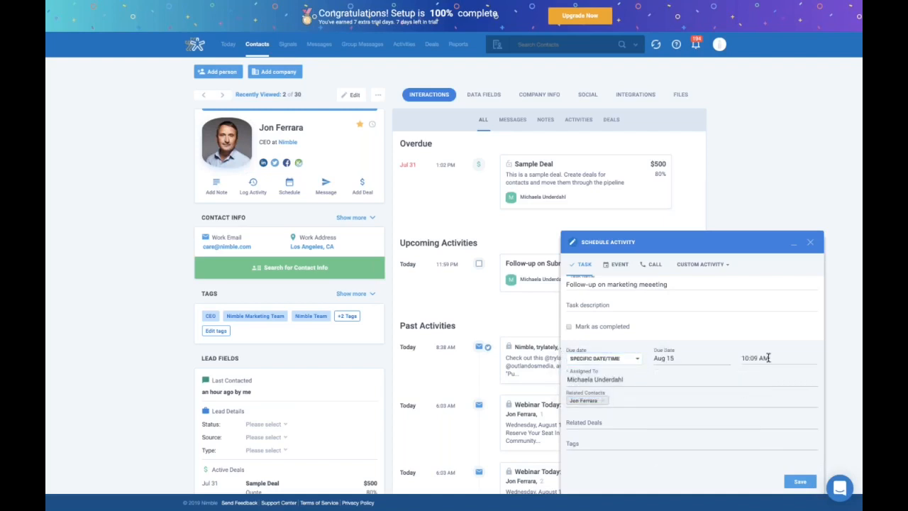
Add a second person to the task's related contacts, keeping the current assignee.
click(625, 383)
click(666, 383)
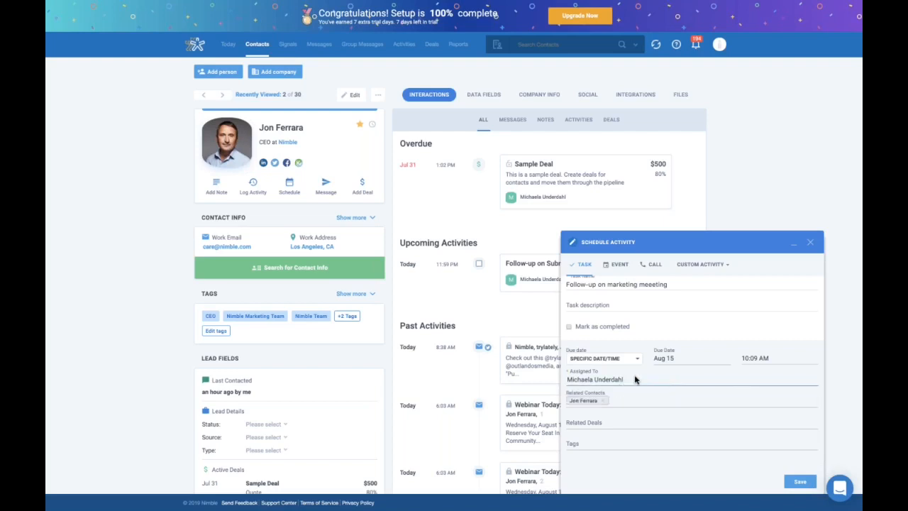
click(619, 404)
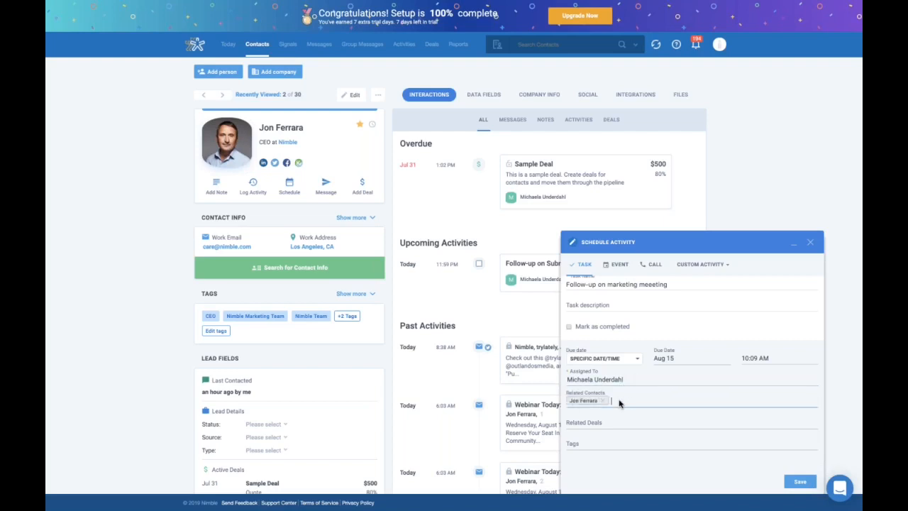
text(megan)
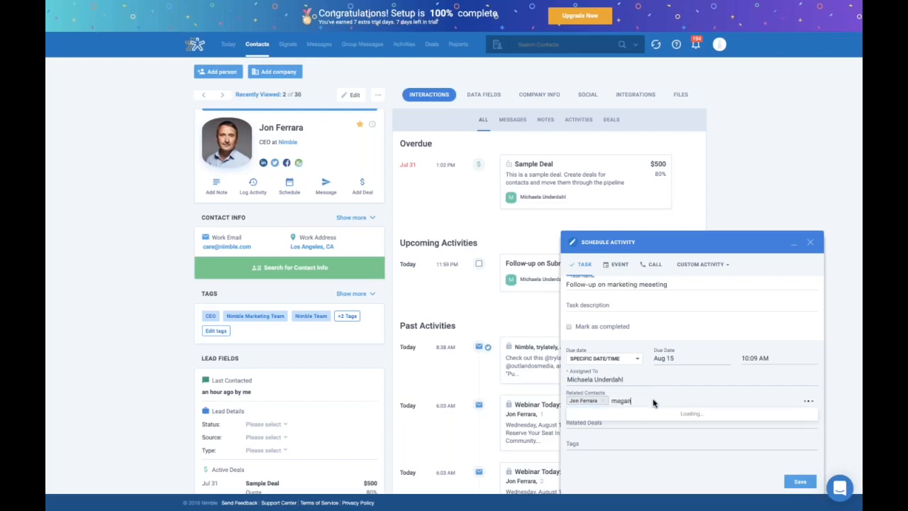
click(653, 413)
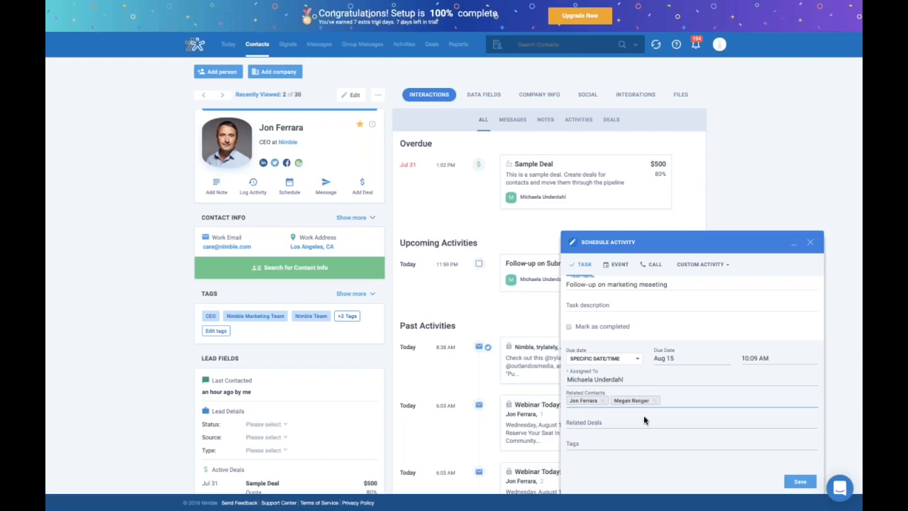
Create the tag "Sales" on the task, leave related deals empty, and save the task.
click(596, 424)
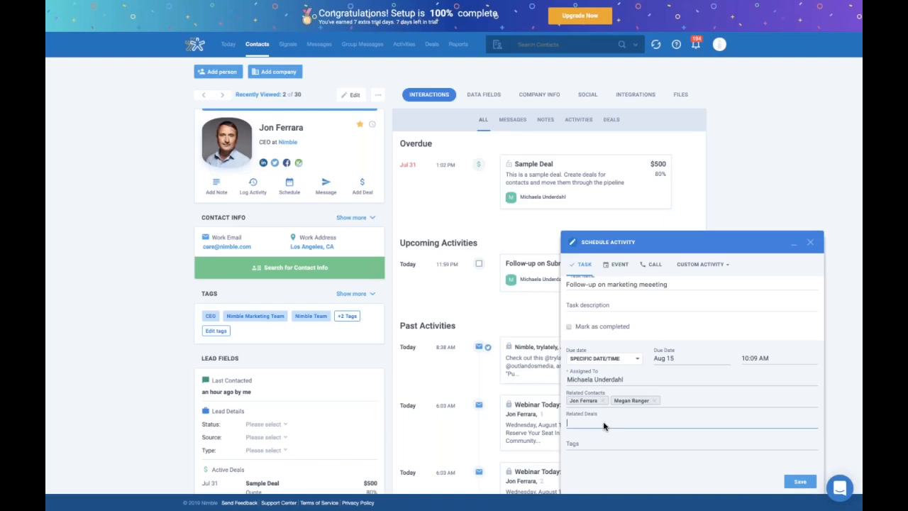
click(585, 445)
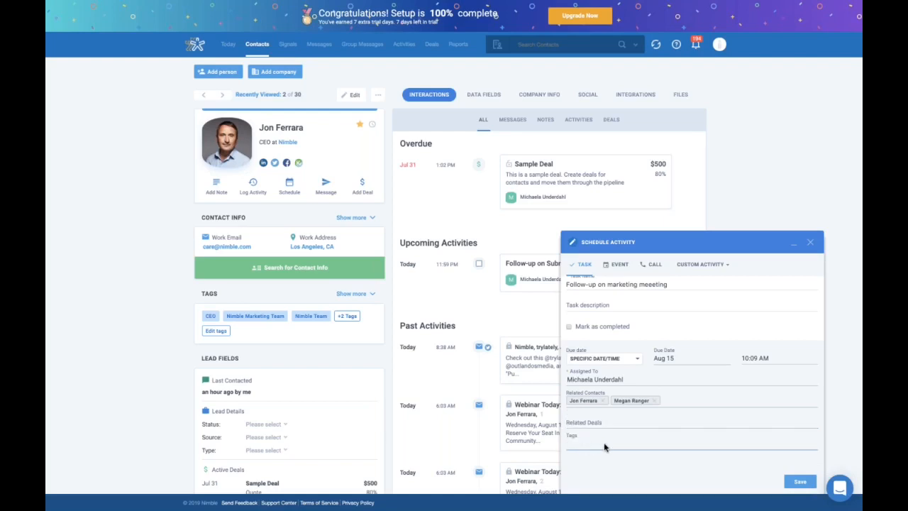
scroll(604, 447, up, 1)
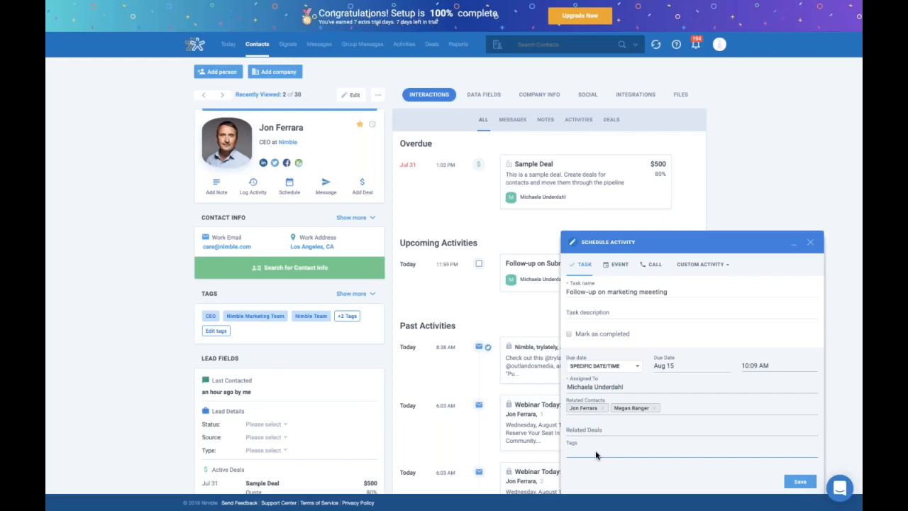
text(Sales)
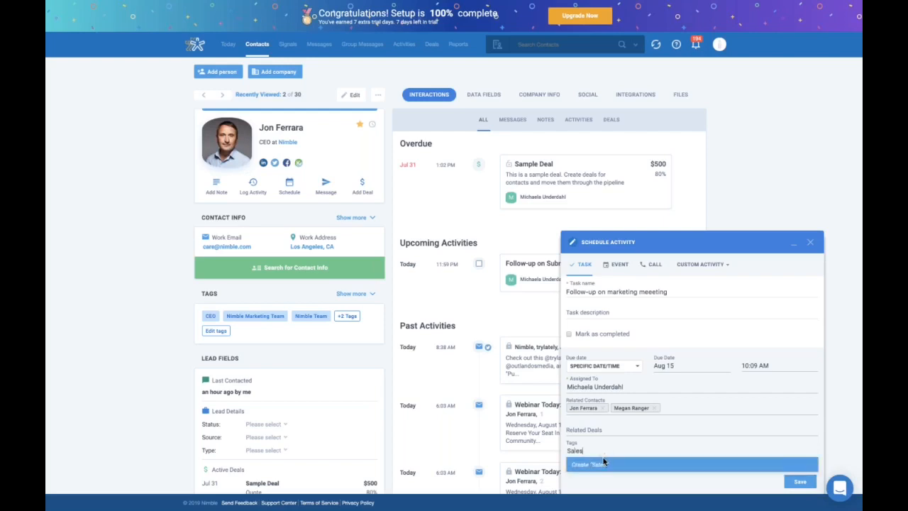
click(604, 462)
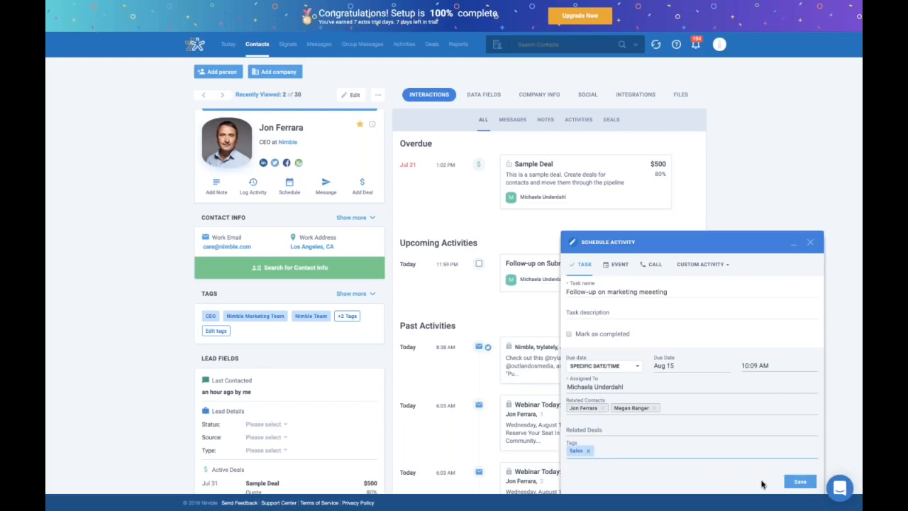
click(801, 482)
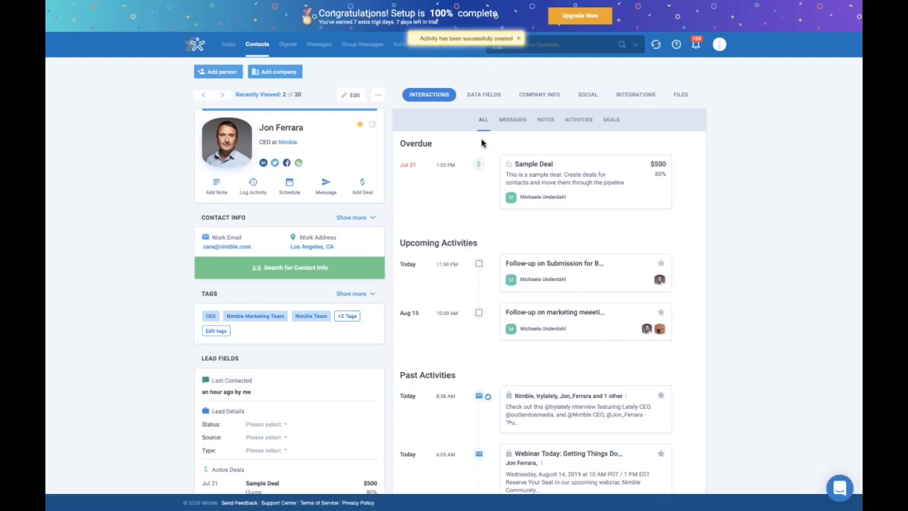
Review the contact's overdue, upcoming and past activities in the full interaction history.
mouse_move(706, 203)
scroll(705, 202, down, 1)
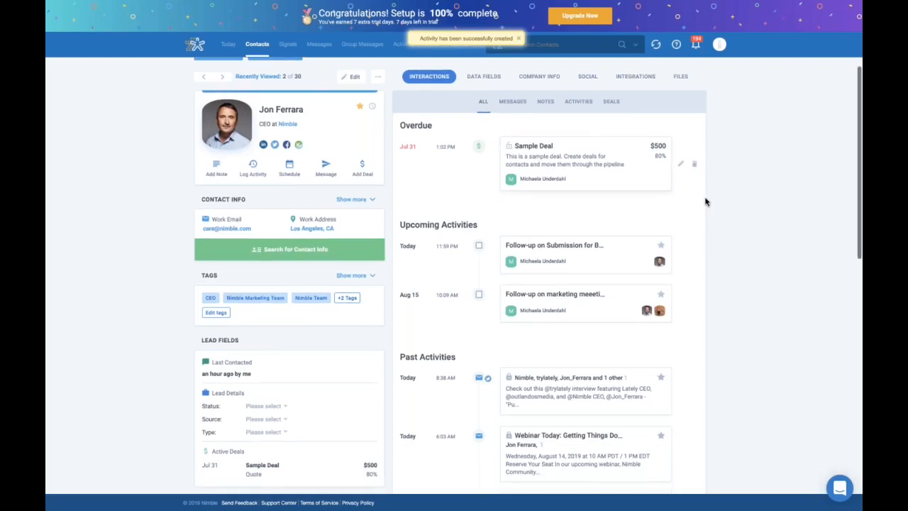
scroll(705, 202, up, 1)
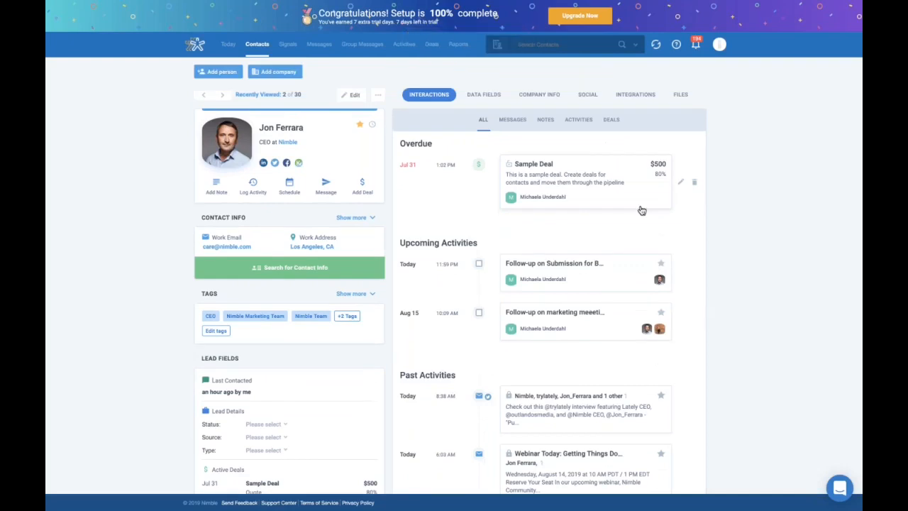
scroll(695, 236, down, 1)
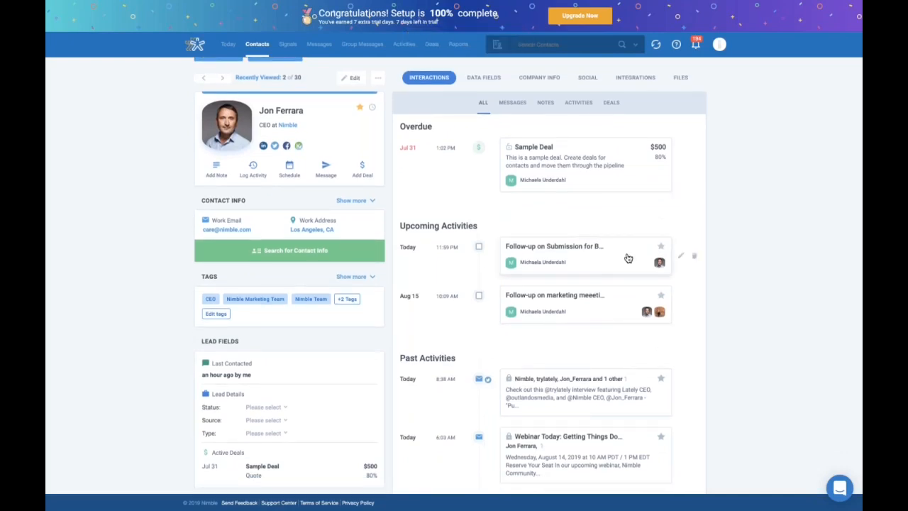
scroll(628, 259, down, 1)
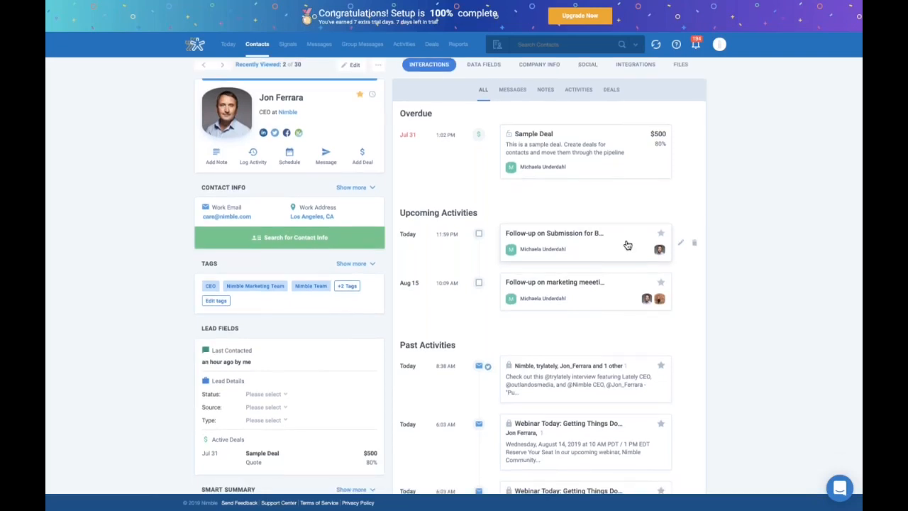
scroll(695, 279, down, 3)
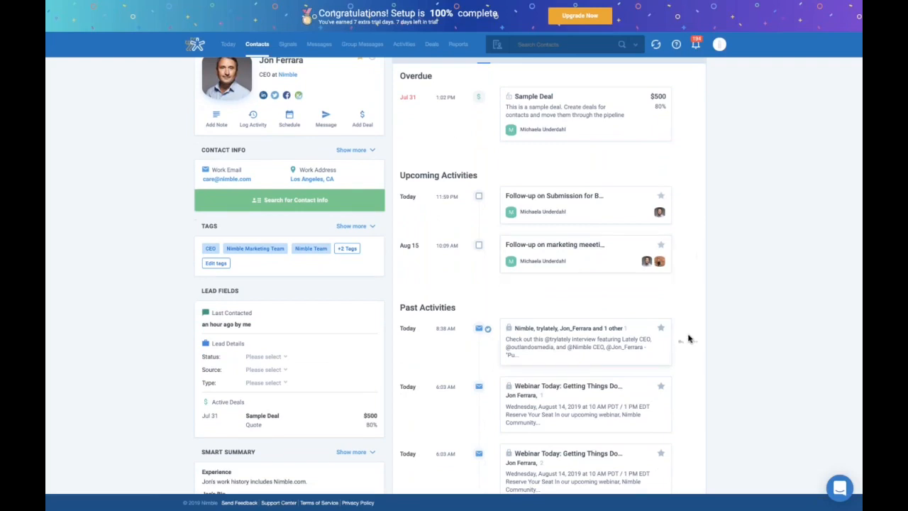
scroll(689, 339, down, 3)
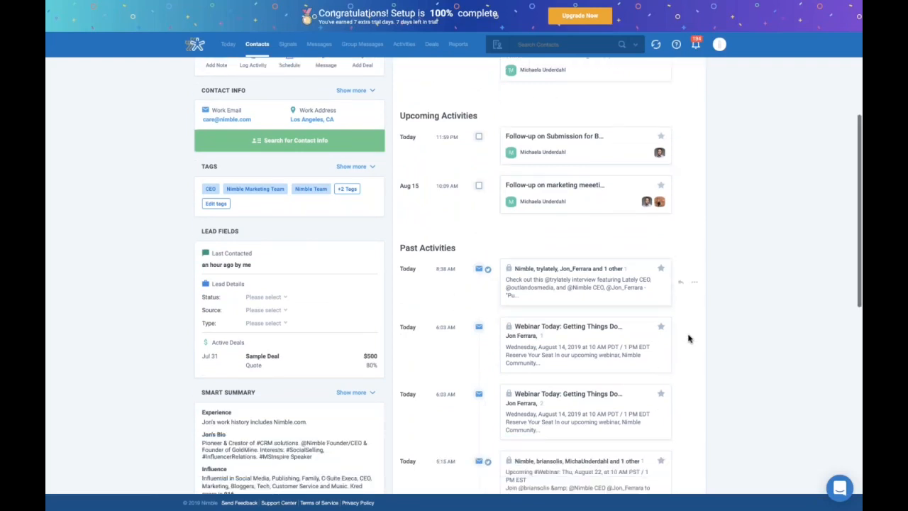
scroll(688, 339, down, 6)
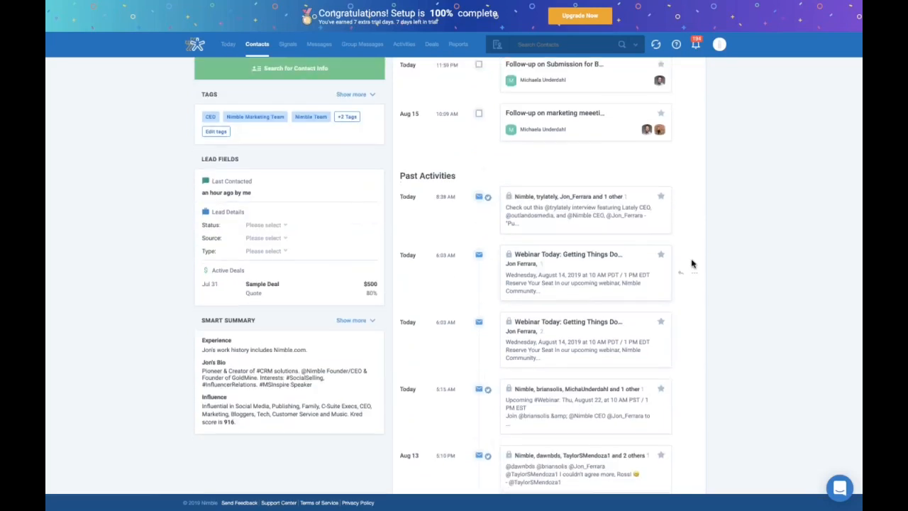
scroll(688, 334, up, 8)
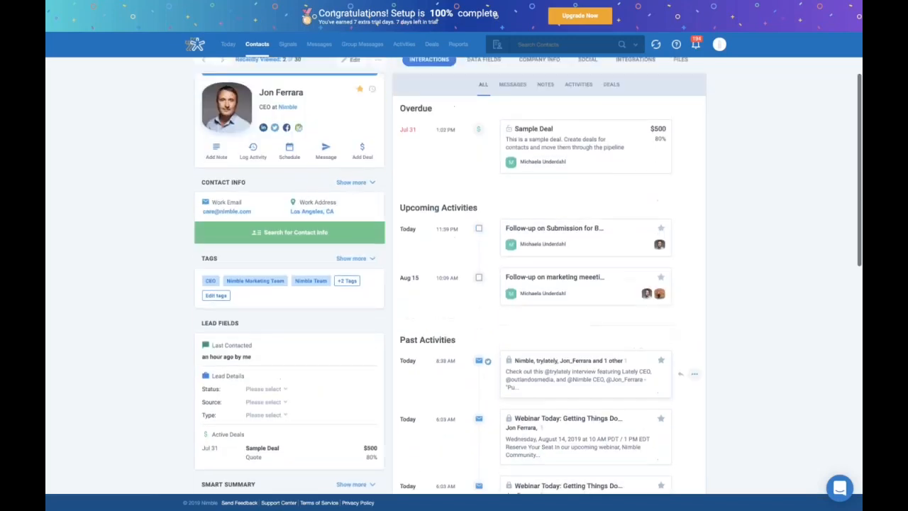
scroll(710, 284, up, 2)
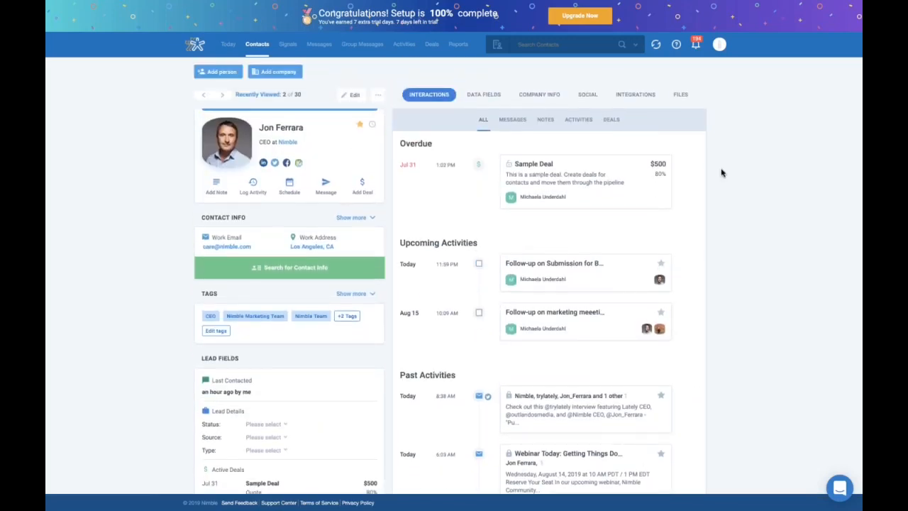
Limit the contact's interactions to activities and filter them by Calls, Deals and finally Events.
click(579, 124)
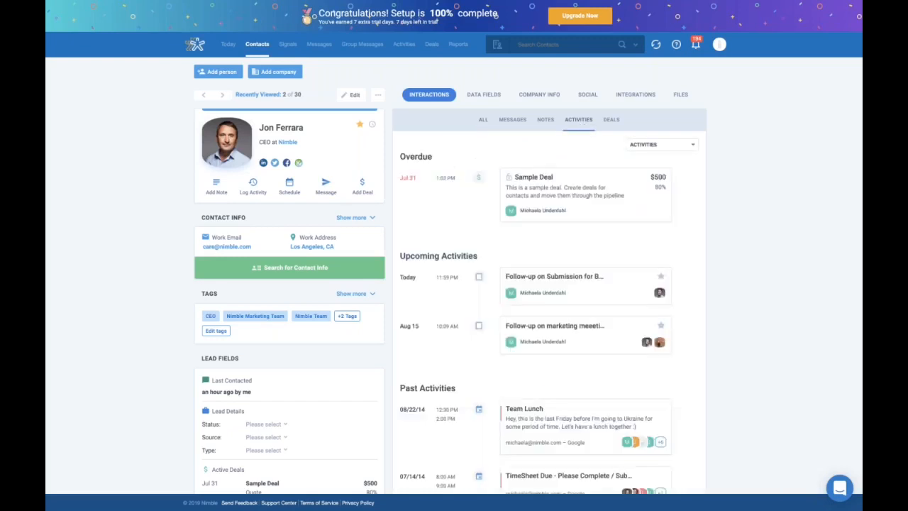
scroll(705, 263, down, 3)
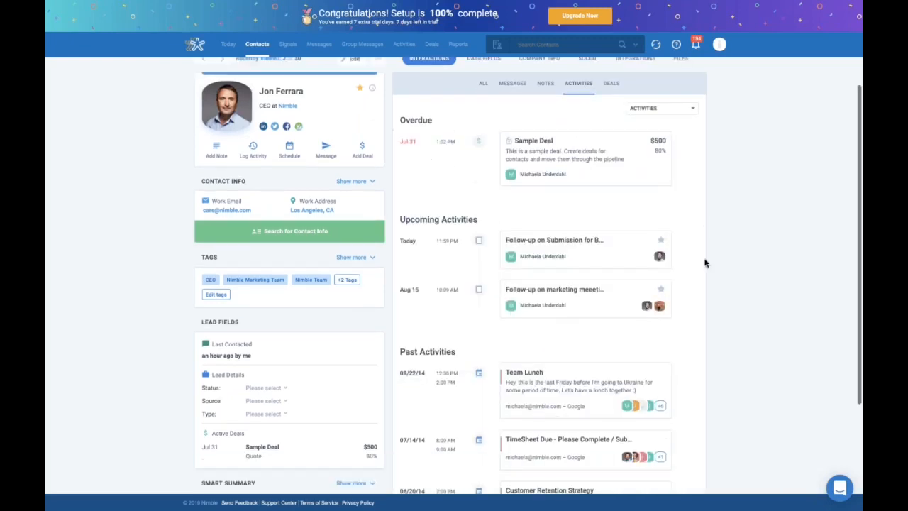
scroll(704, 263, up, 3)
click(693, 147)
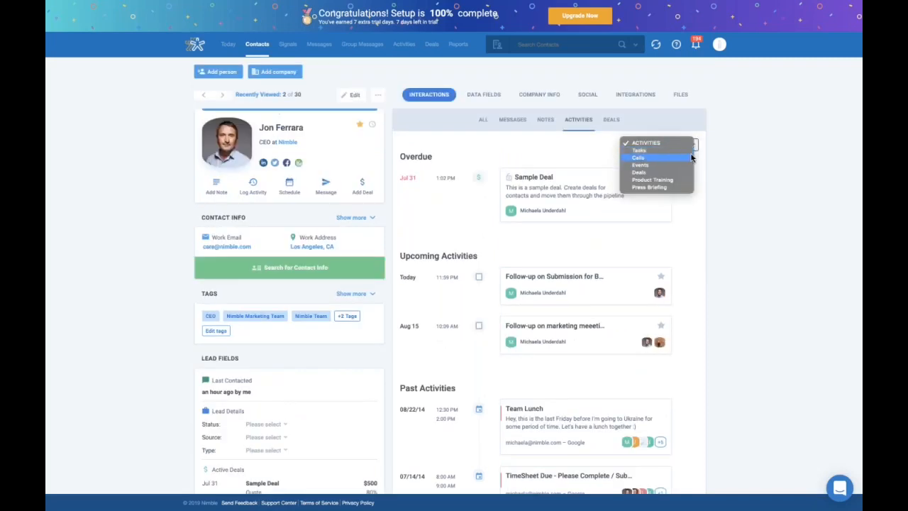
click(692, 158)
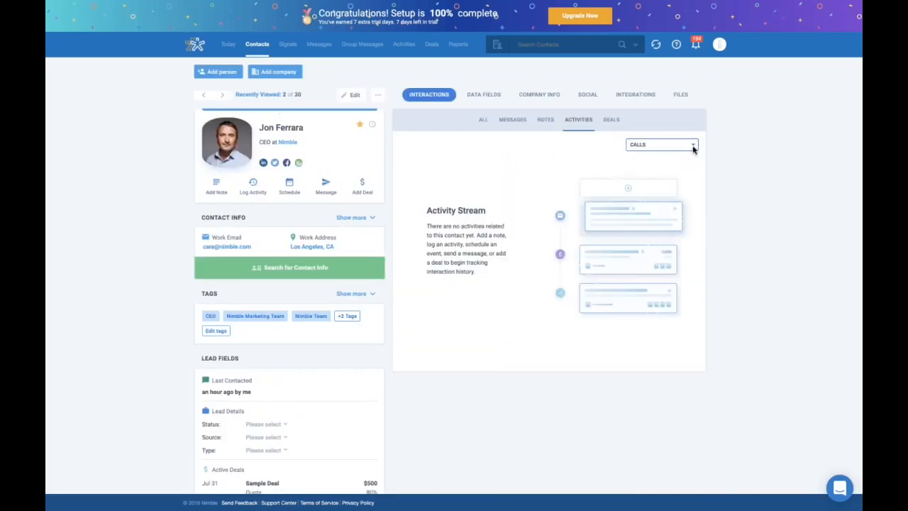
click(695, 146)
click(692, 158)
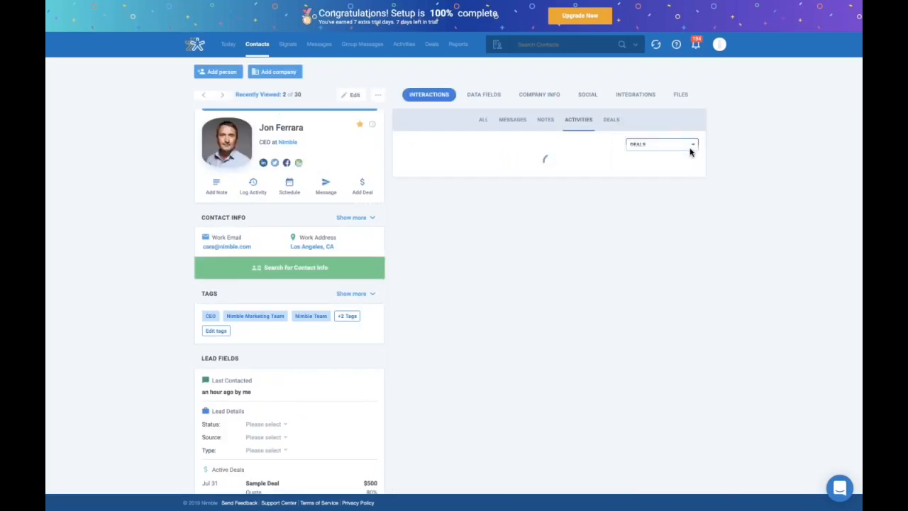
click(690, 145)
click(683, 137)
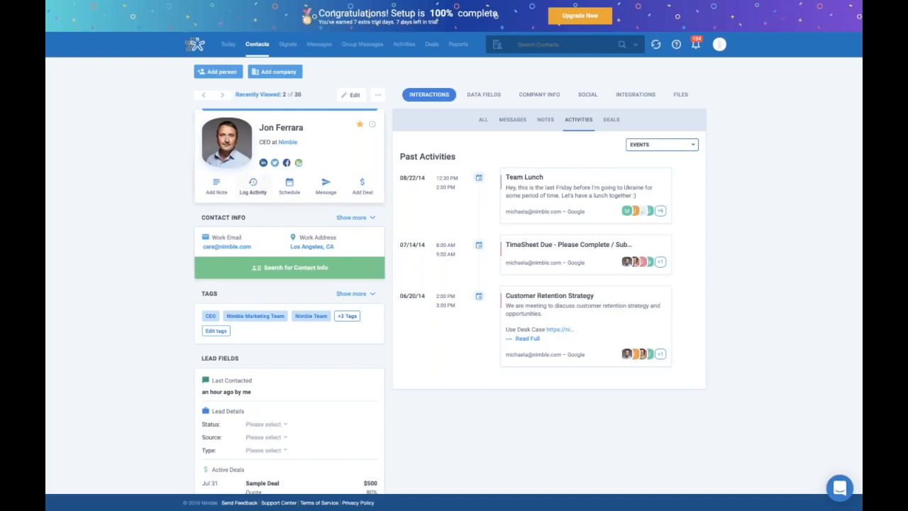
Review the event, call and custom activity forms for logging a past activity with the contact, closing without saving.
click(253, 198)
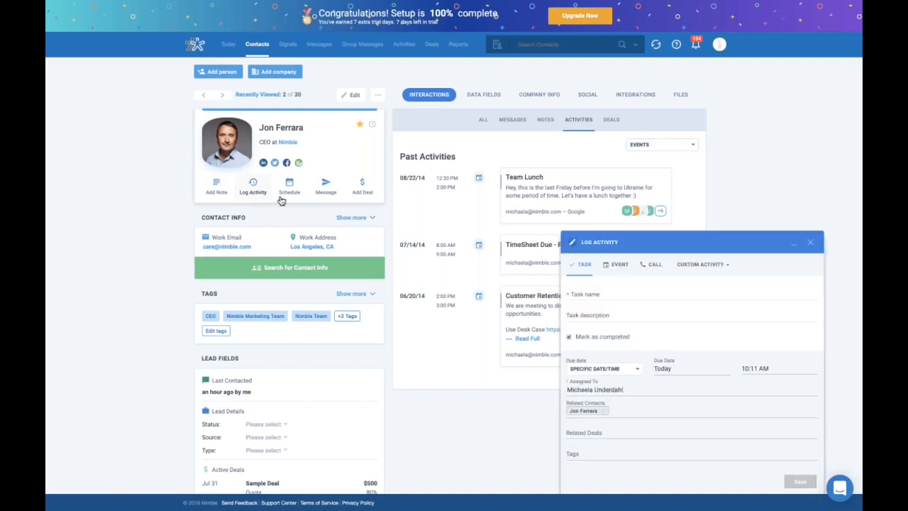
click(620, 269)
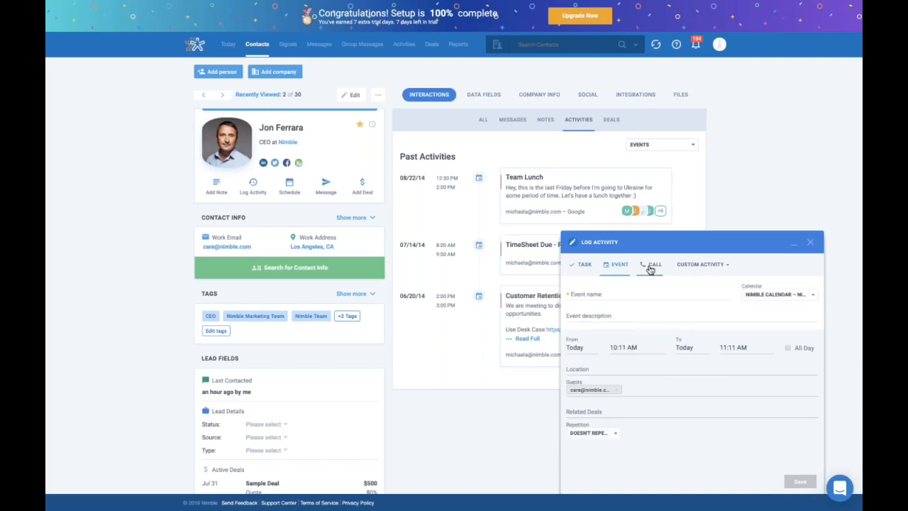
click(652, 268)
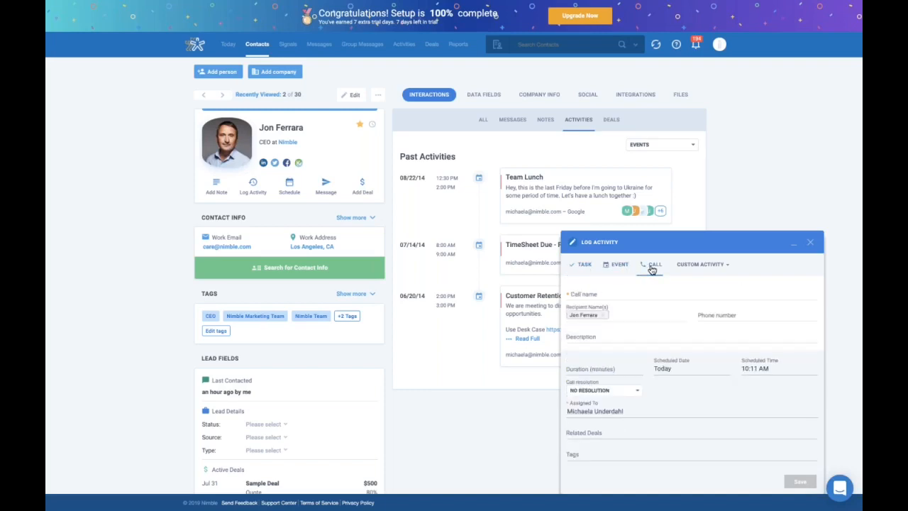
click(730, 268)
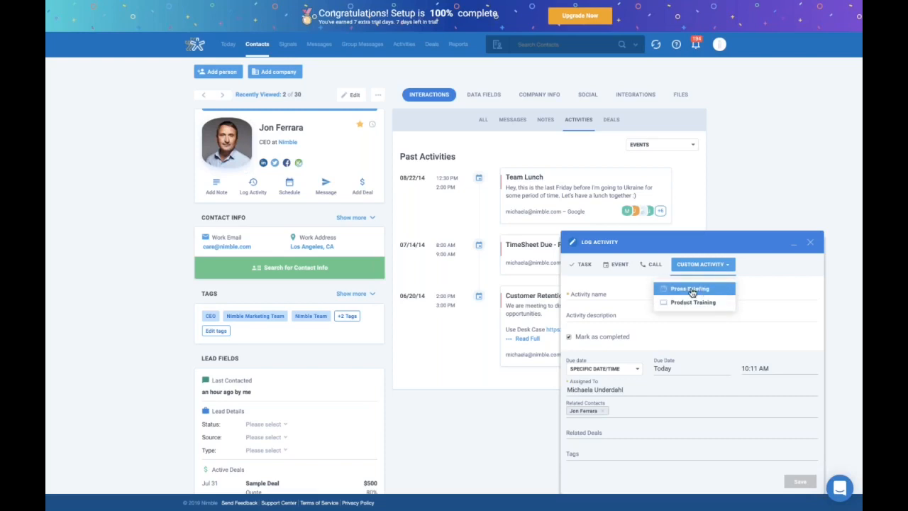
click(763, 285)
click(594, 293)
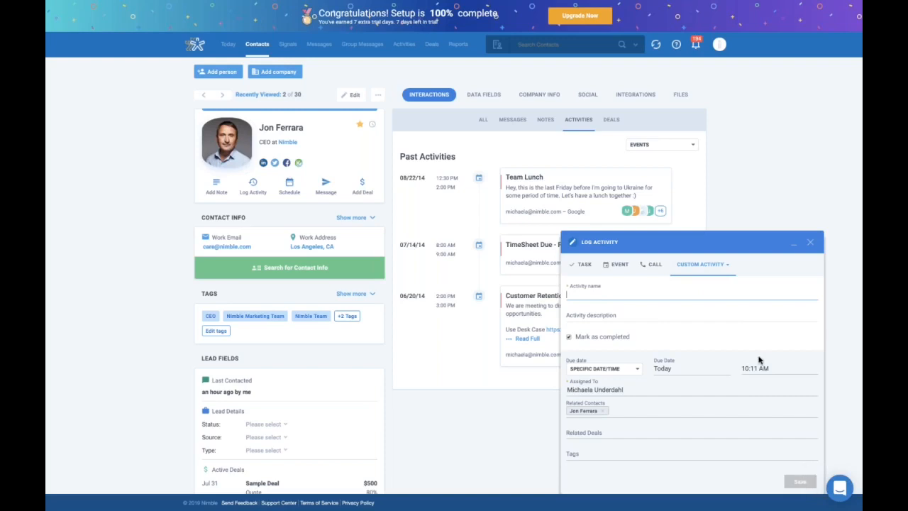
click(729, 269)
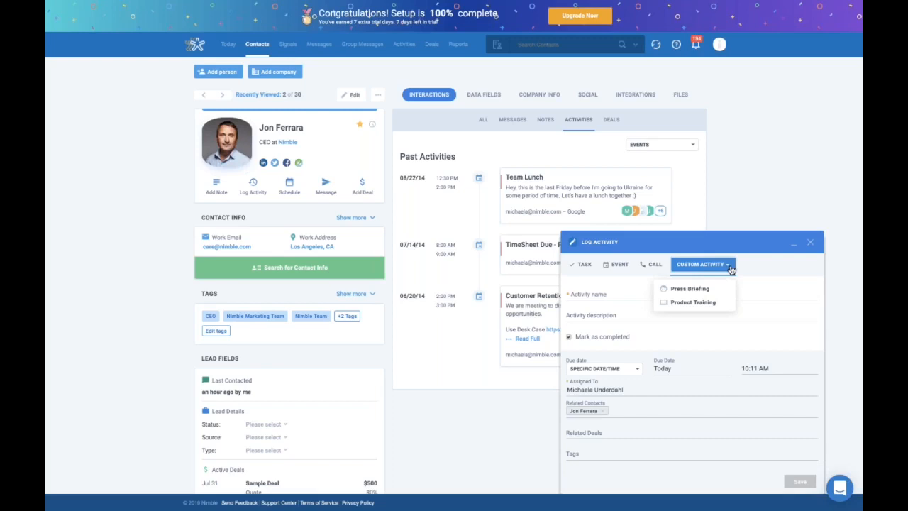
click(810, 242)
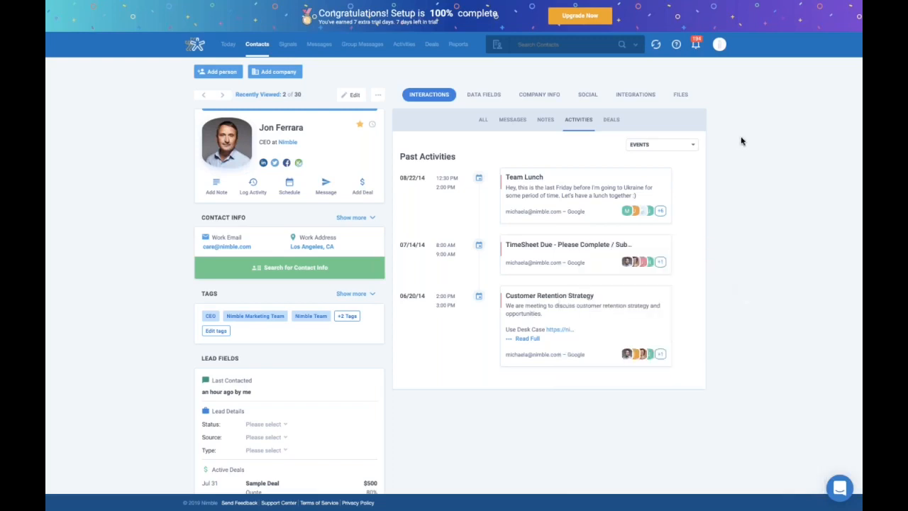
Start a new custom activity in the account's Activities settings and view the icon choices for Press Briefing without changing its icon.
click(720, 45)
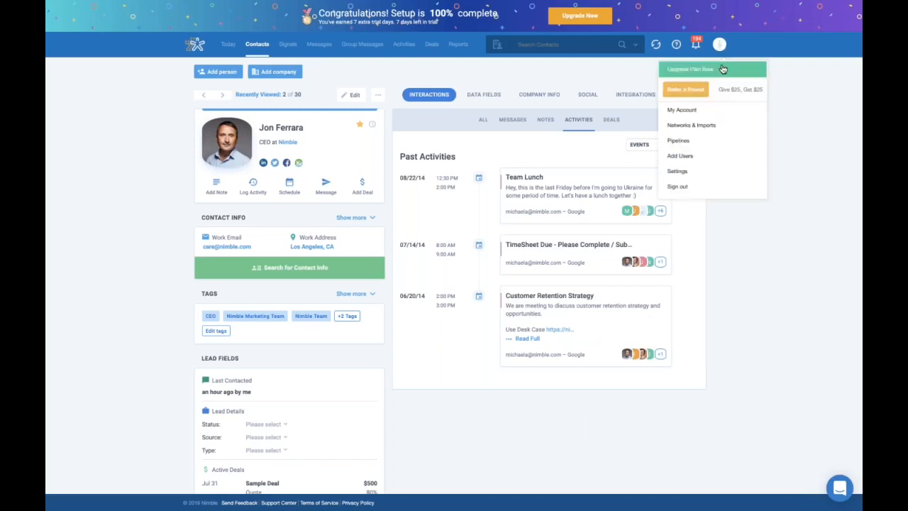
click(716, 174)
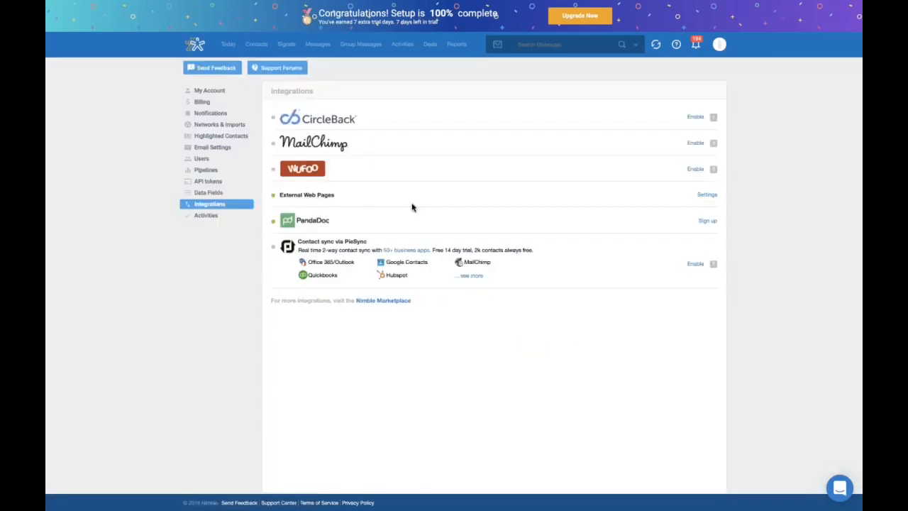
click(206, 216)
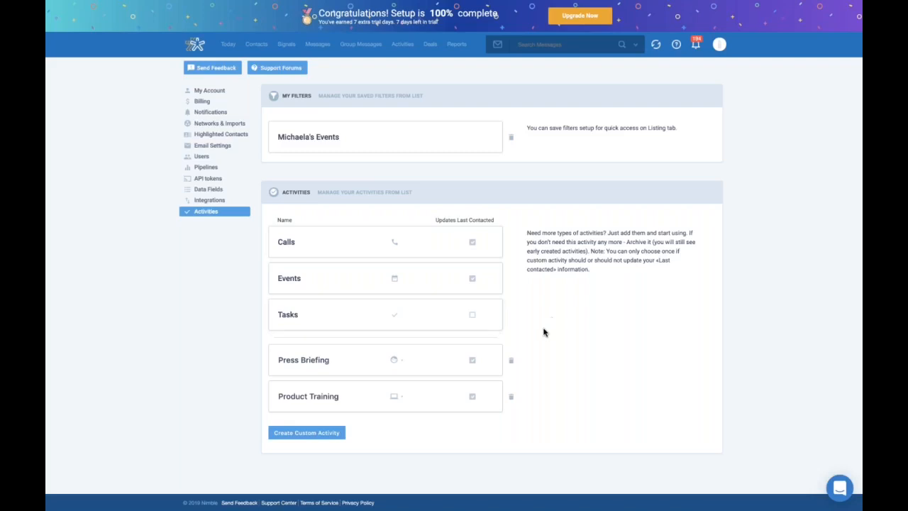
click(309, 437)
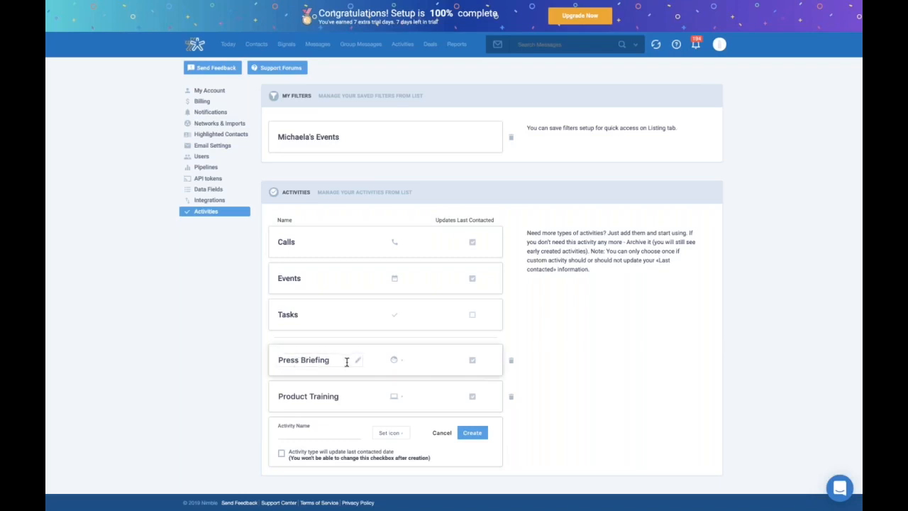
click(402, 365)
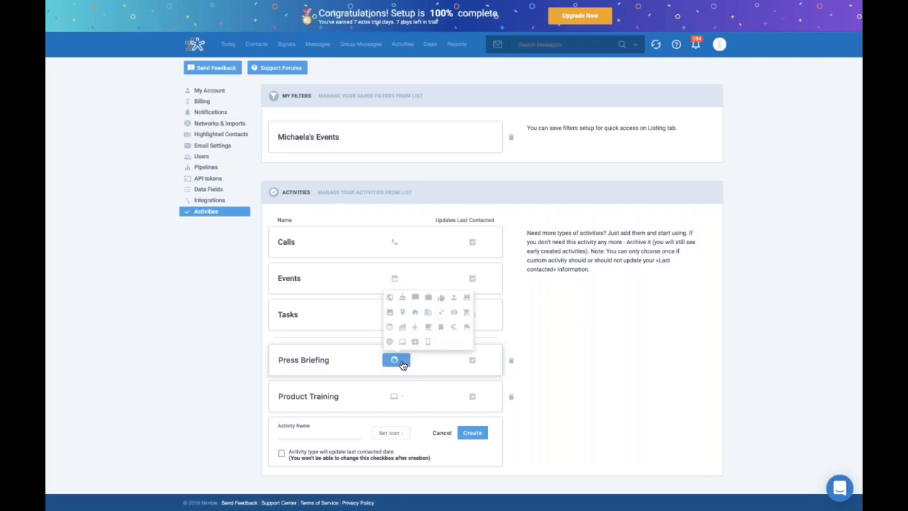
click(560, 357)
Create the custom activity "Sales Call" with the mobile phone icon and have it update the last contacted date.
click(302, 433)
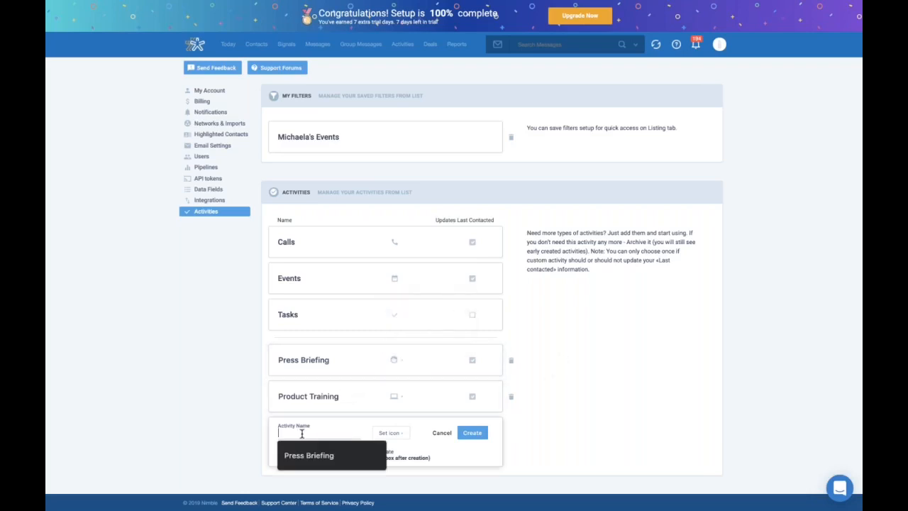
text(Sales)
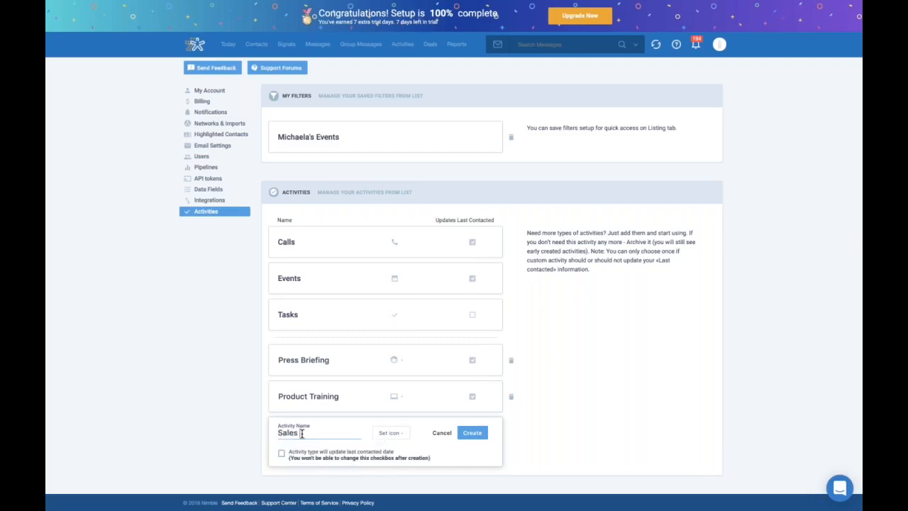
text( Call)
click(394, 433)
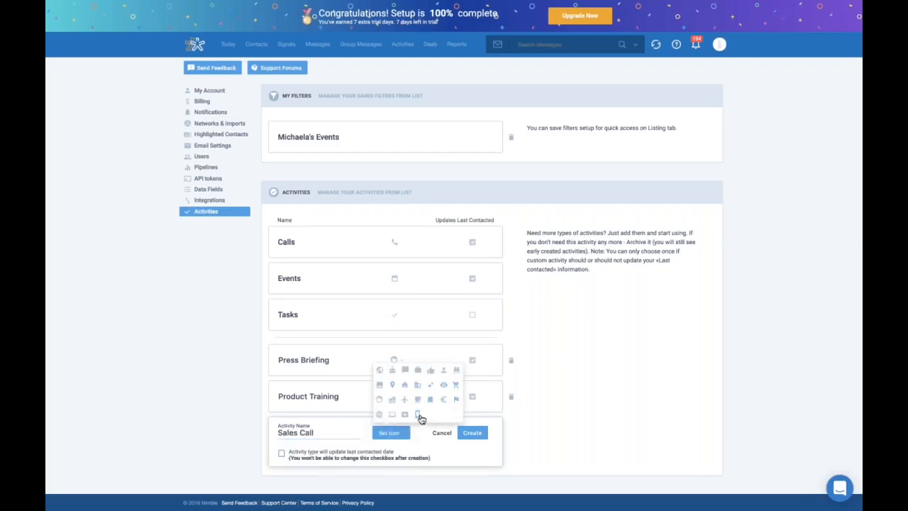
click(418, 414)
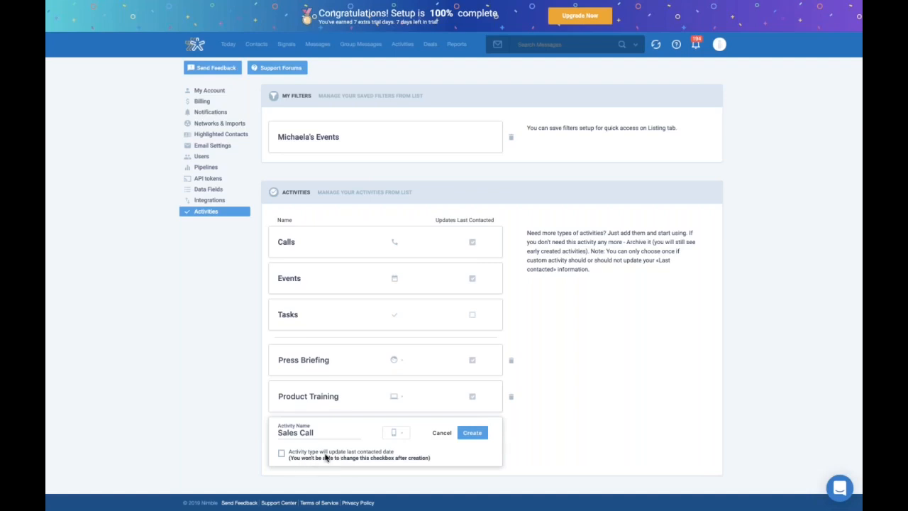
click(281, 455)
click(472, 434)
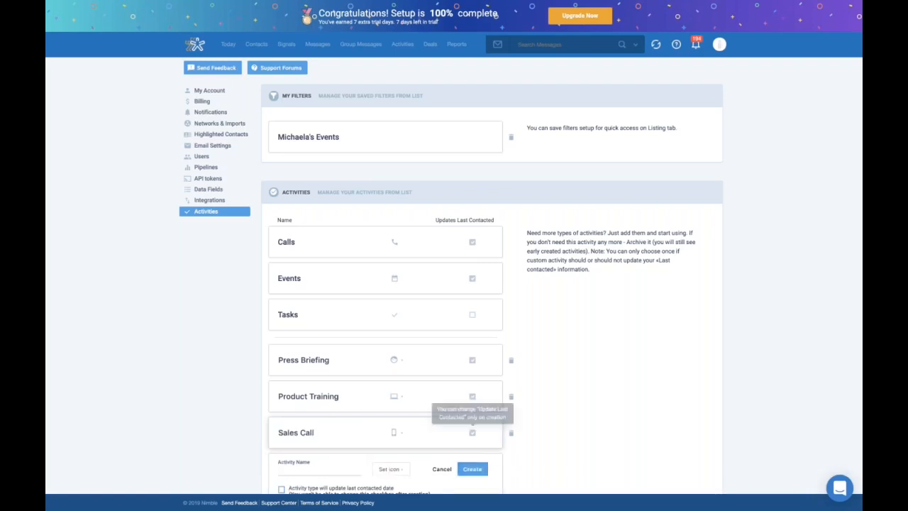
Check the contact's scheduling form for the Sales Call type, close it unsaved, and view only the contact's activities.
click(256, 44)
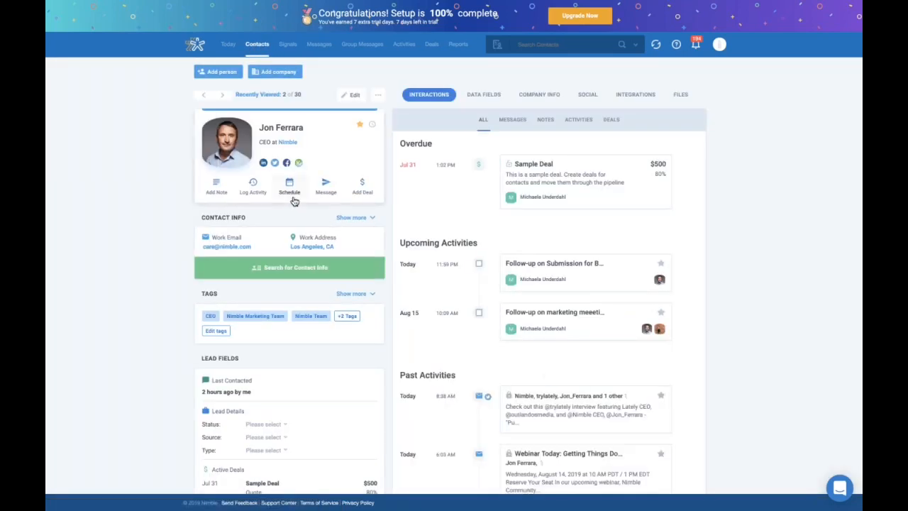
click(292, 197)
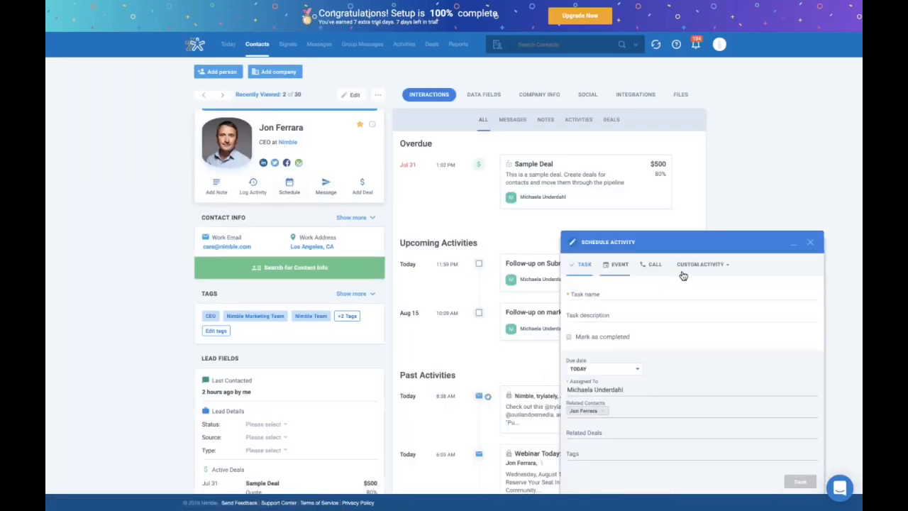
click(726, 264)
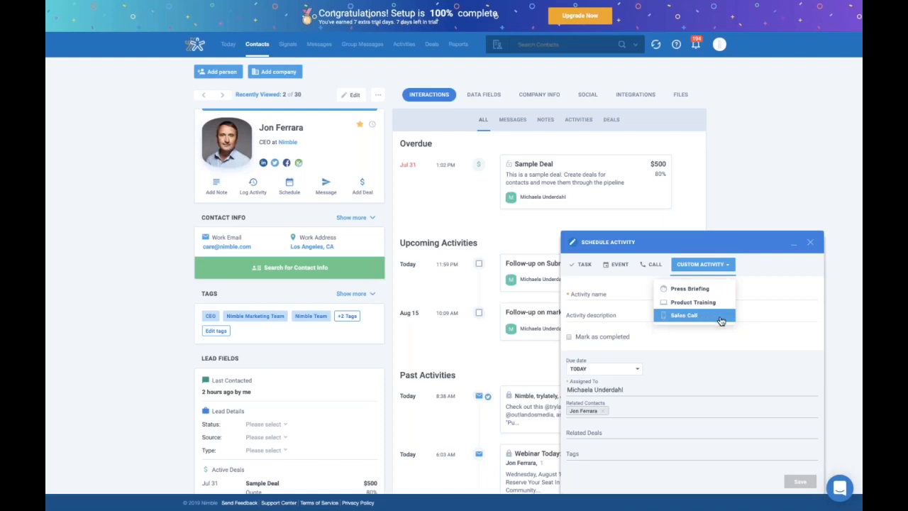
click(811, 243)
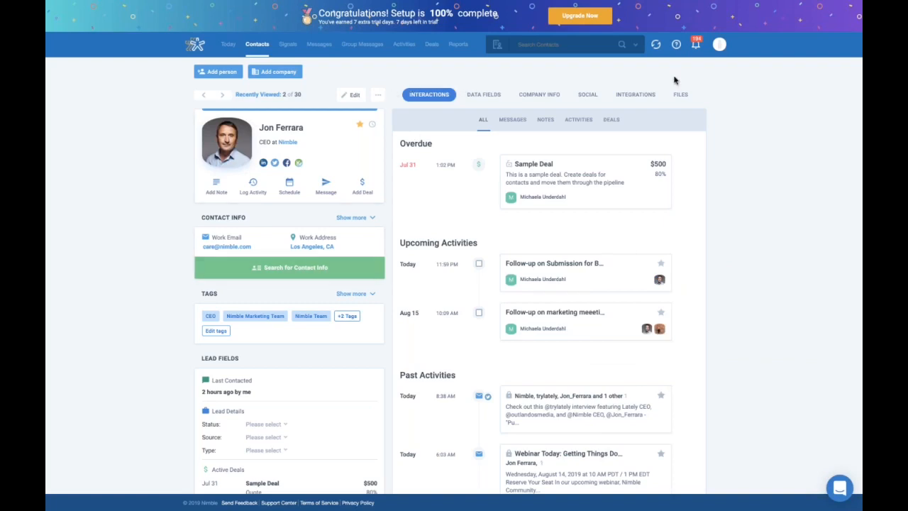
click(584, 120)
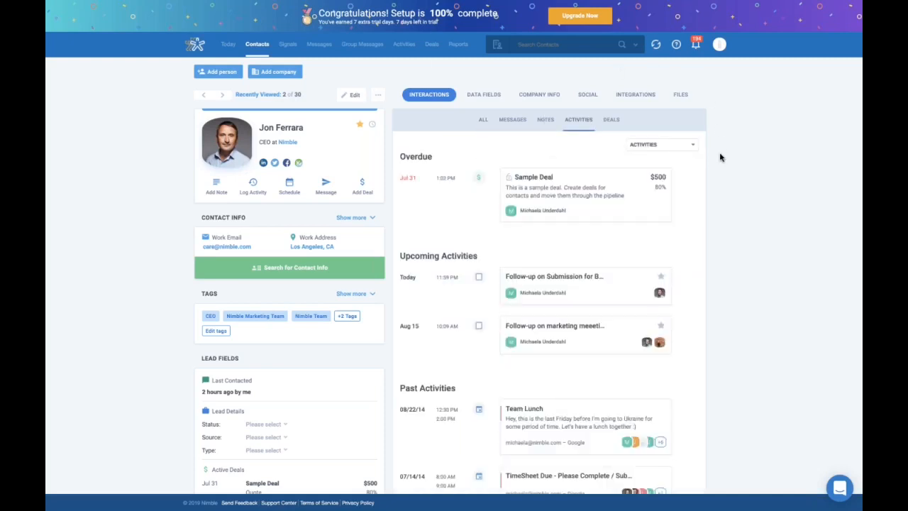
Review the task filters and calendar choices on the Today dashboard, keeping My Open Tasks and the current Google calendar.
click(229, 45)
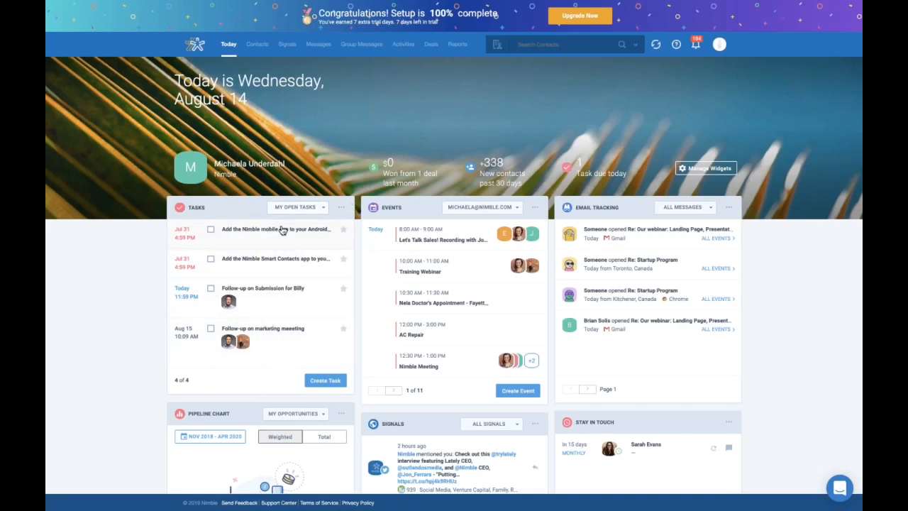
click(325, 212)
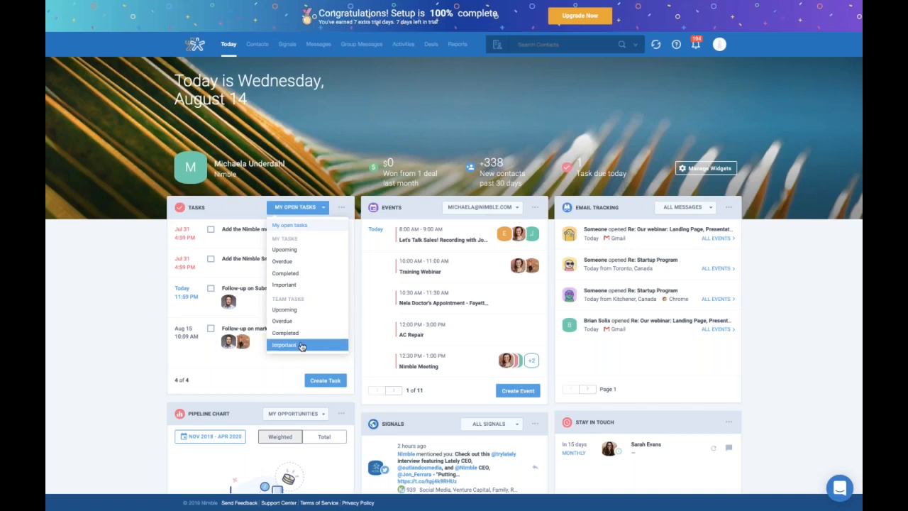
click(135, 274)
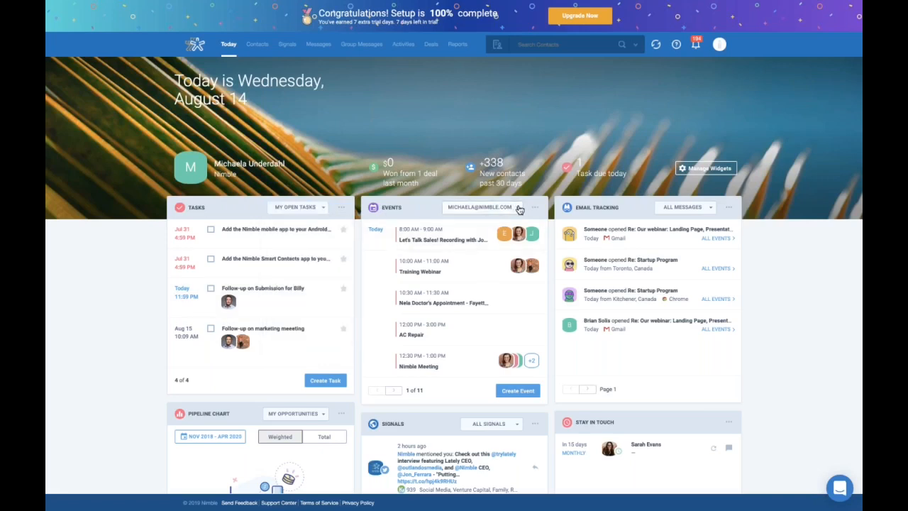
click(518, 209)
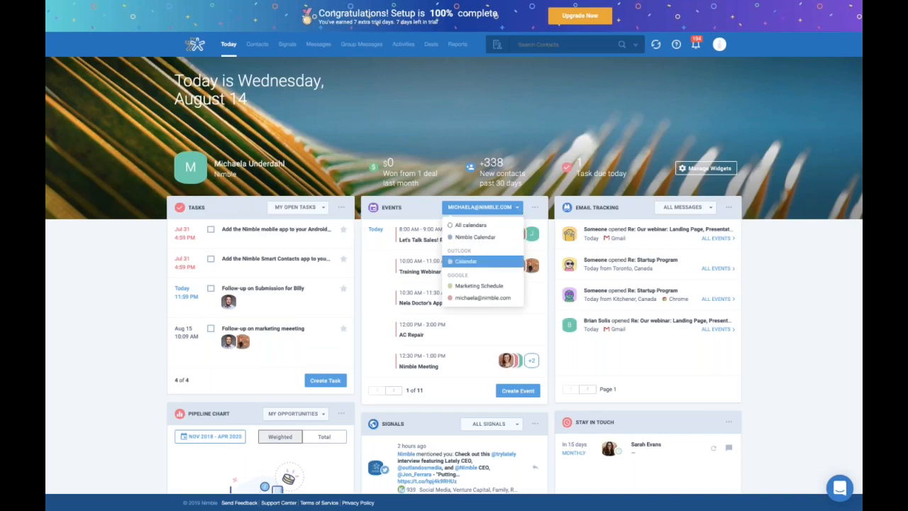
click(508, 300)
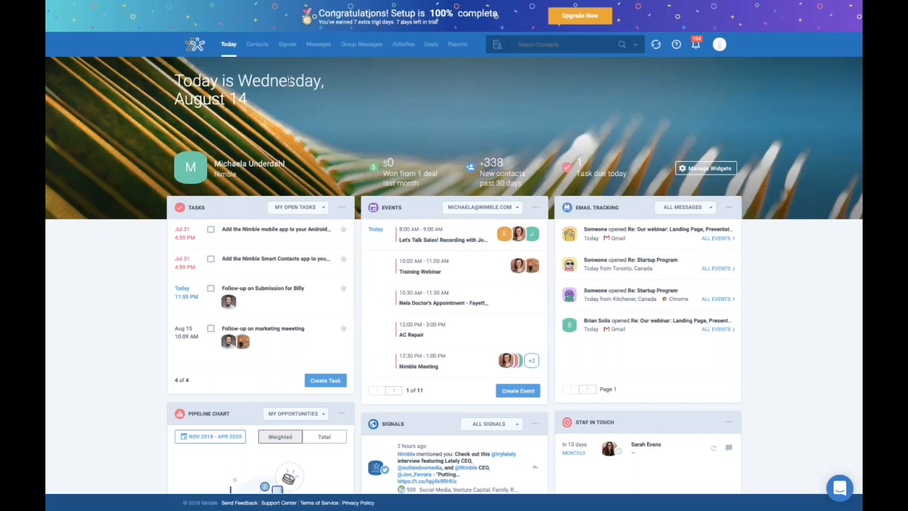
Examine the upcoming days' schedule and the available filters in the Activities agenda.
click(404, 45)
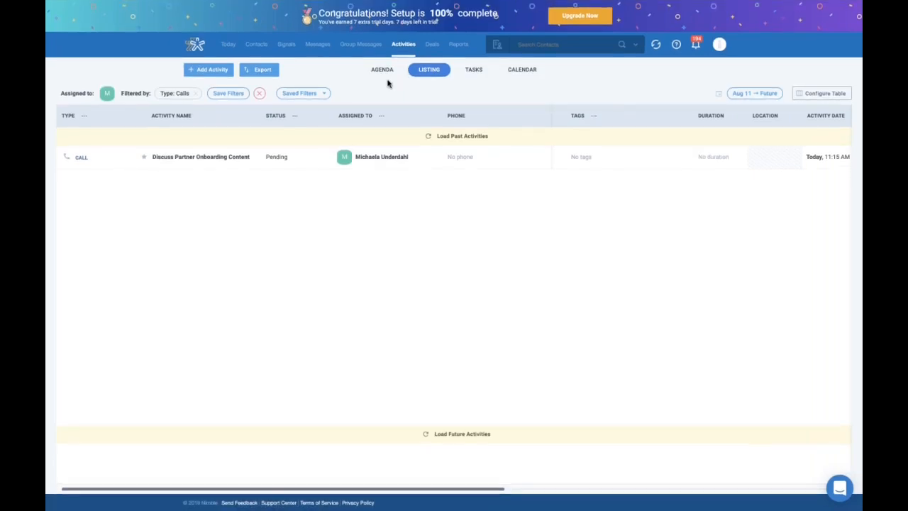
click(382, 71)
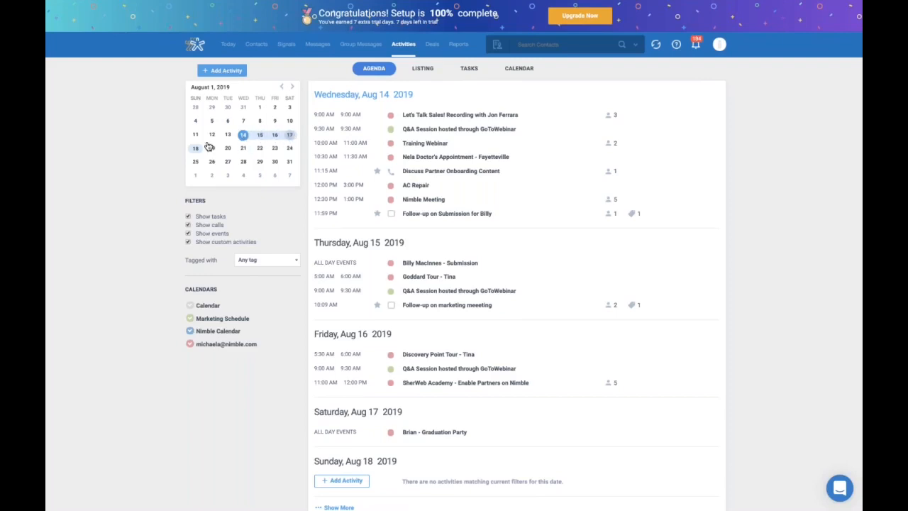
scroll(163, 171, down, 1)
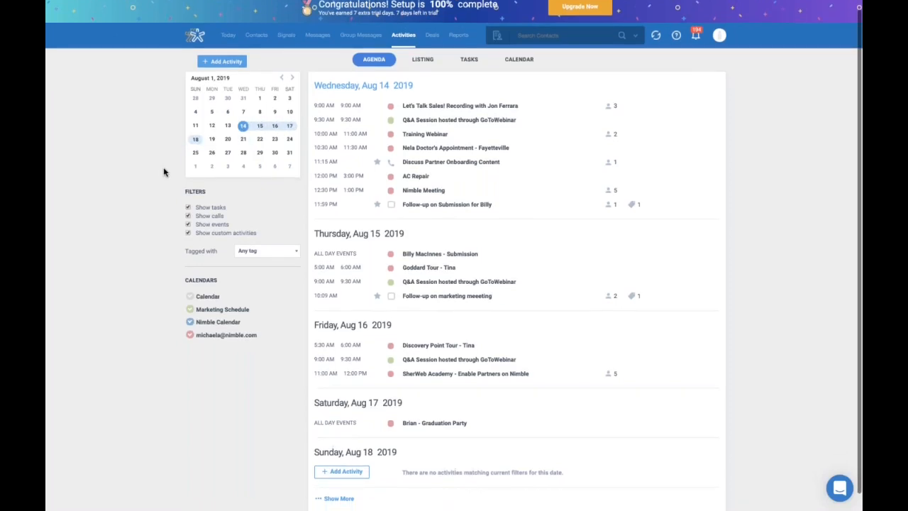
scroll(163, 171, up, 1)
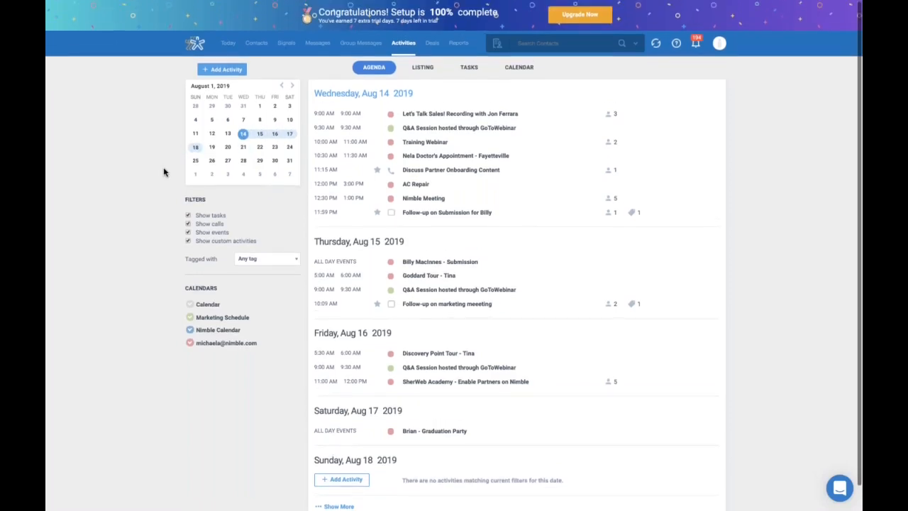
Limit the agenda to tasks by hiding calls, events and custom activities.
click(188, 225)
click(189, 234)
click(188, 243)
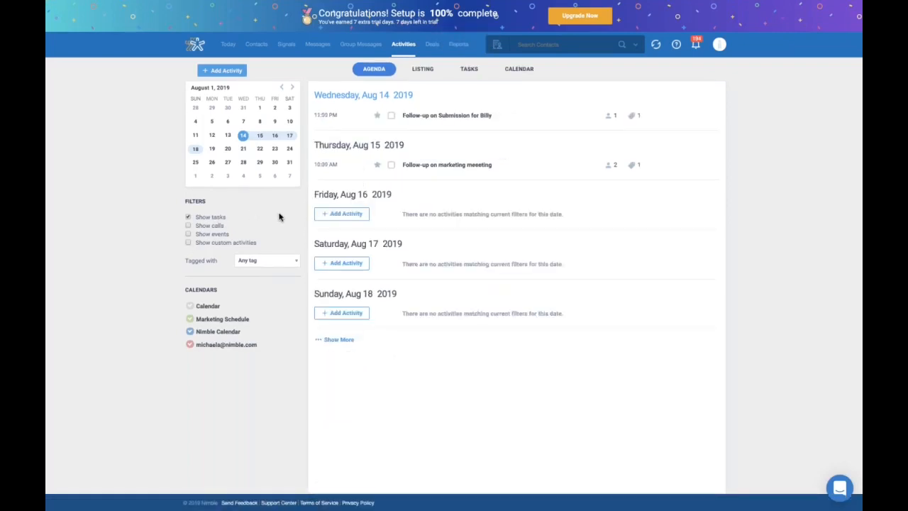
Show calls and custom activities in the agenda, and hide calls and tasks to leave only custom activities.
click(188, 225)
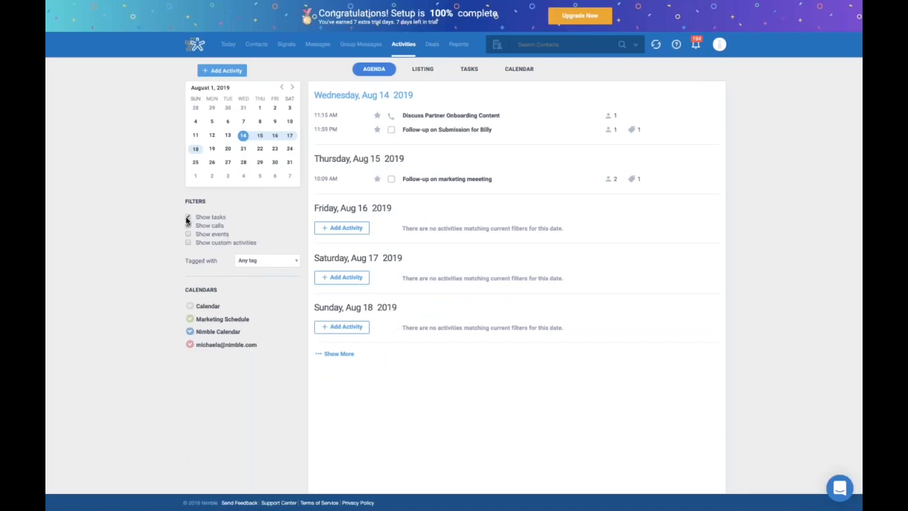
click(188, 243)
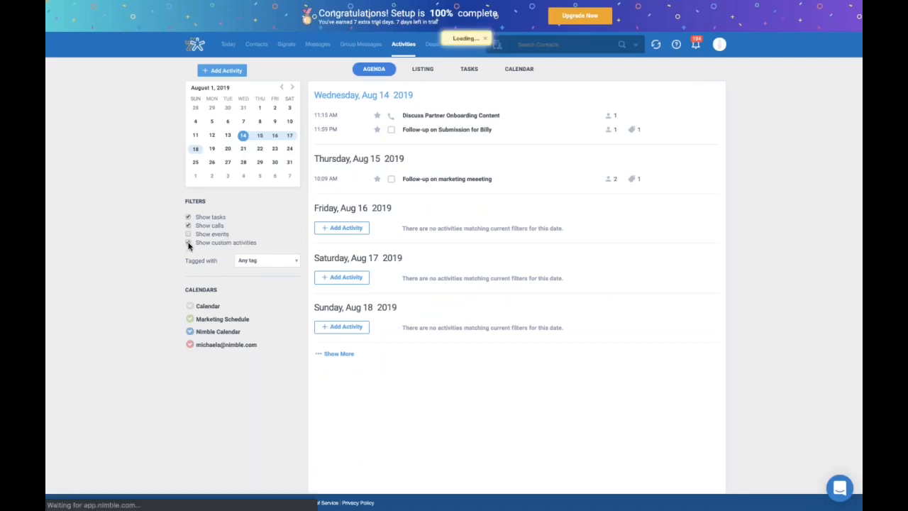
click(188, 225)
click(188, 217)
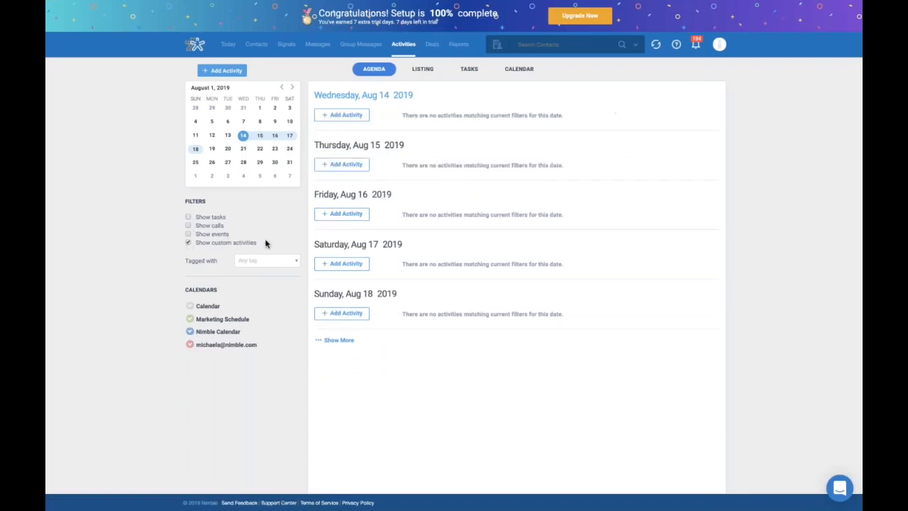
Show tasks alongside custom activities in the agenda and limit them to those tagged Sales.
click(189, 218)
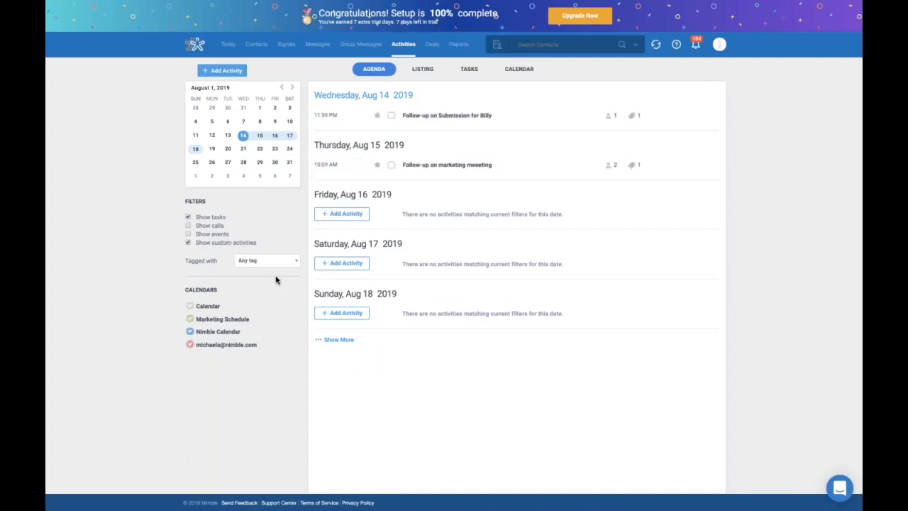
click(296, 264)
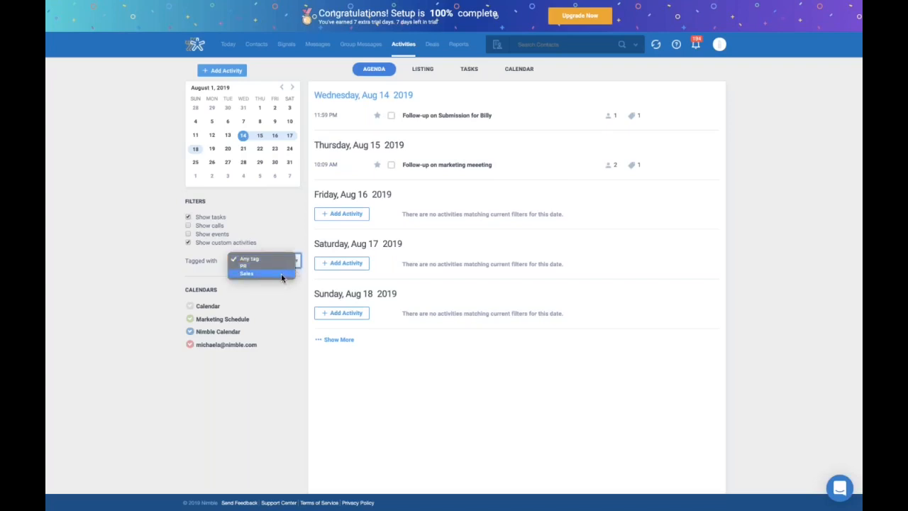
click(281, 273)
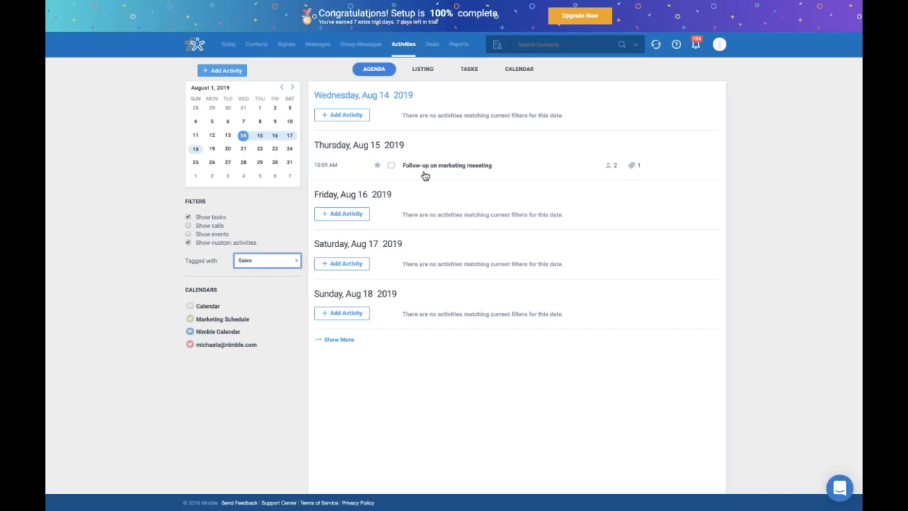
click(377, 165)
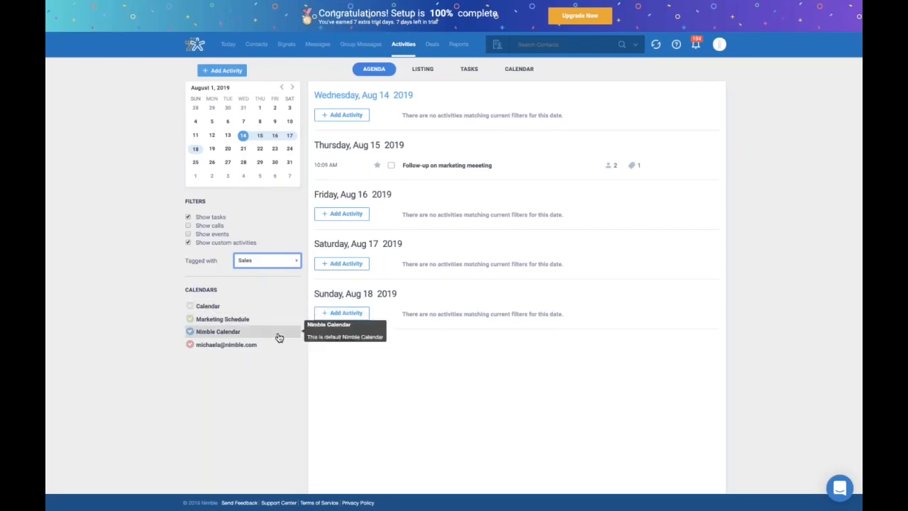
Hide the Calendar, Marketing Schedule and Nimble Calendar calendars in the agenda, leaving only the e-mail account's calendar on.
click(190, 305)
click(189, 319)
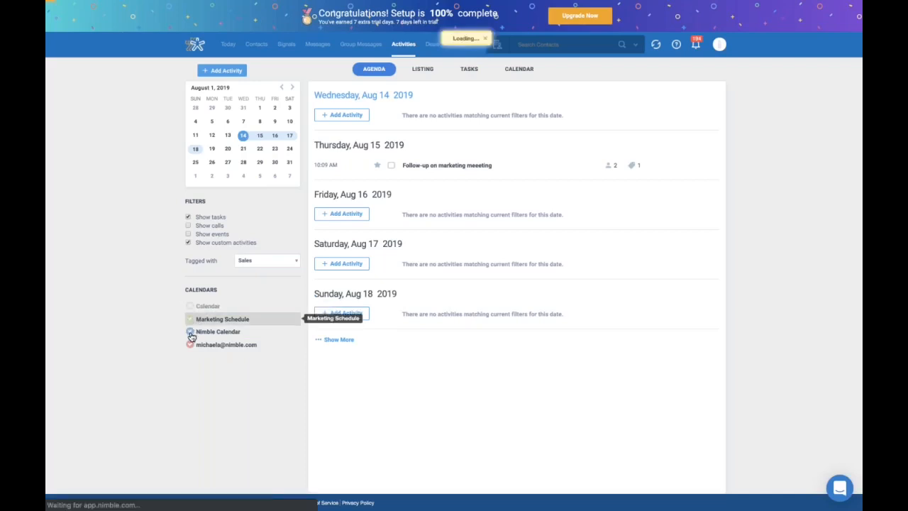
click(190, 332)
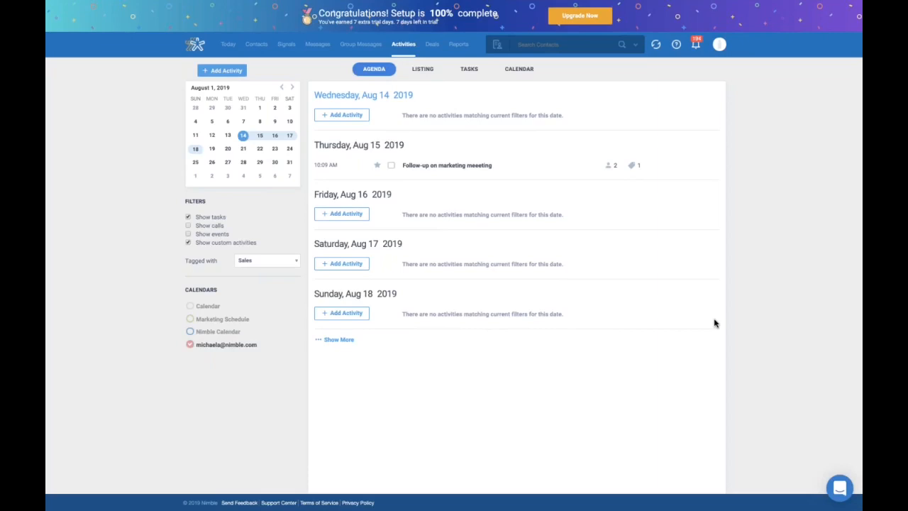
In the activity listing, replace the Calls filter with Tasks, and switch the type filter from Tasks to Events.
click(428, 76)
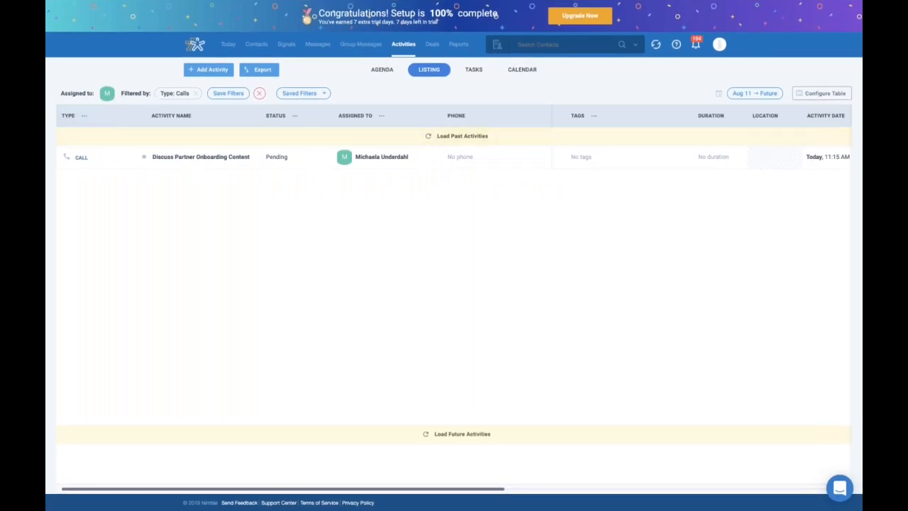
click(196, 94)
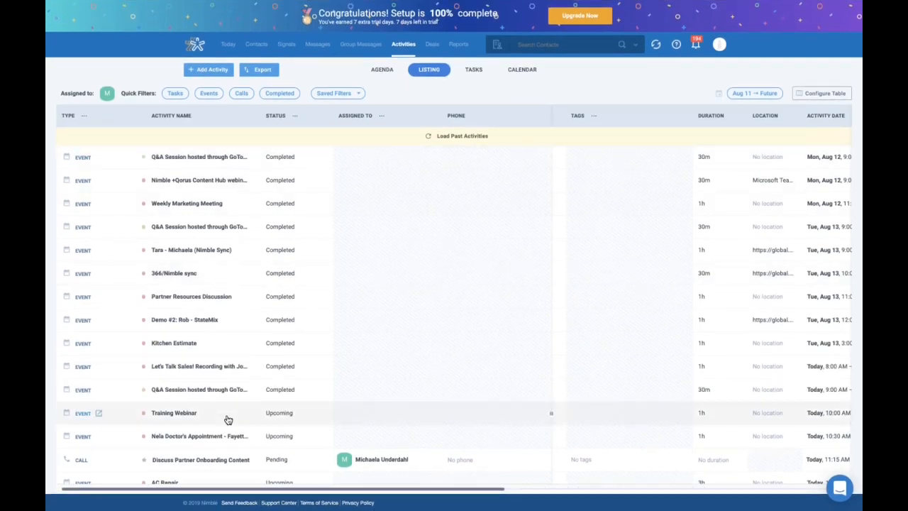
click(176, 94)
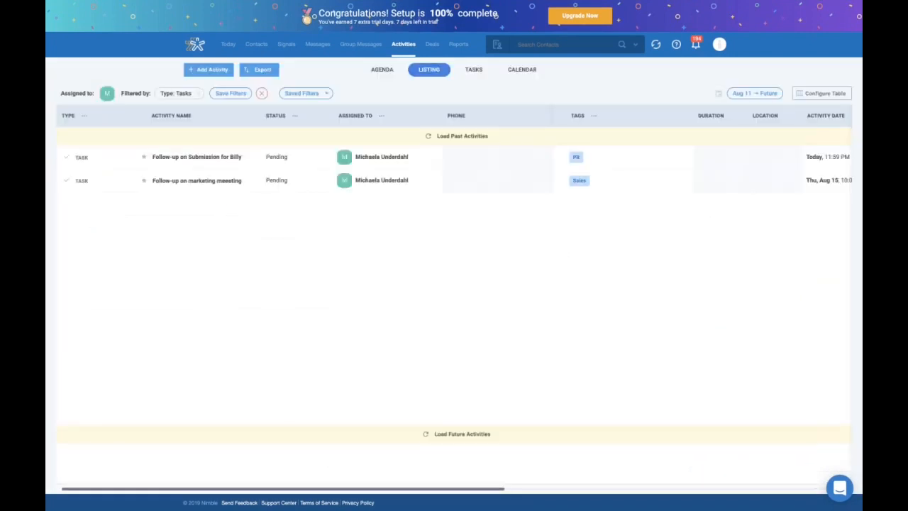
click(198, 94)
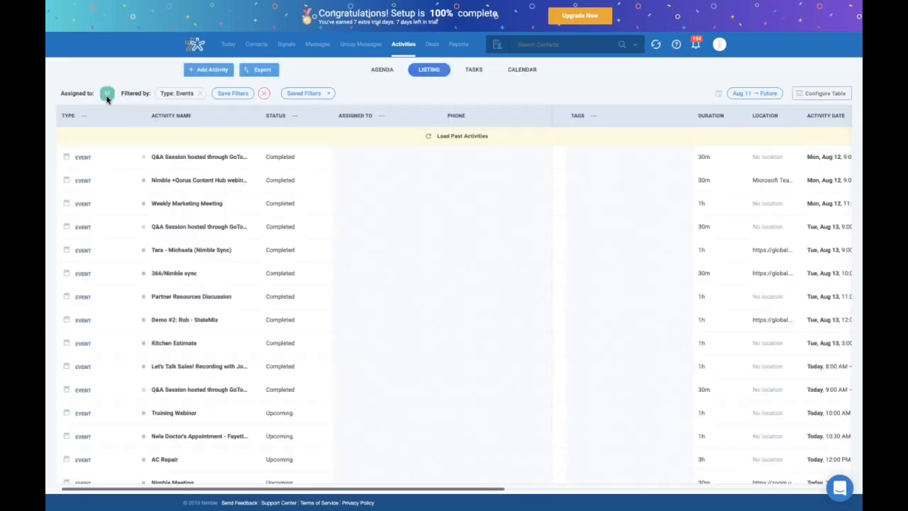
Review the assignee filter choices for the activity listing without applying a change.
click(107, 94)
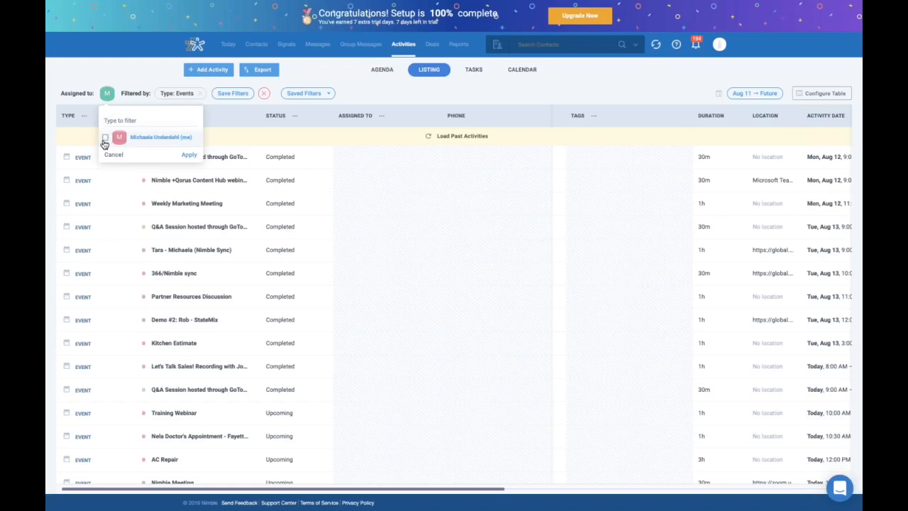
click(118, 72)
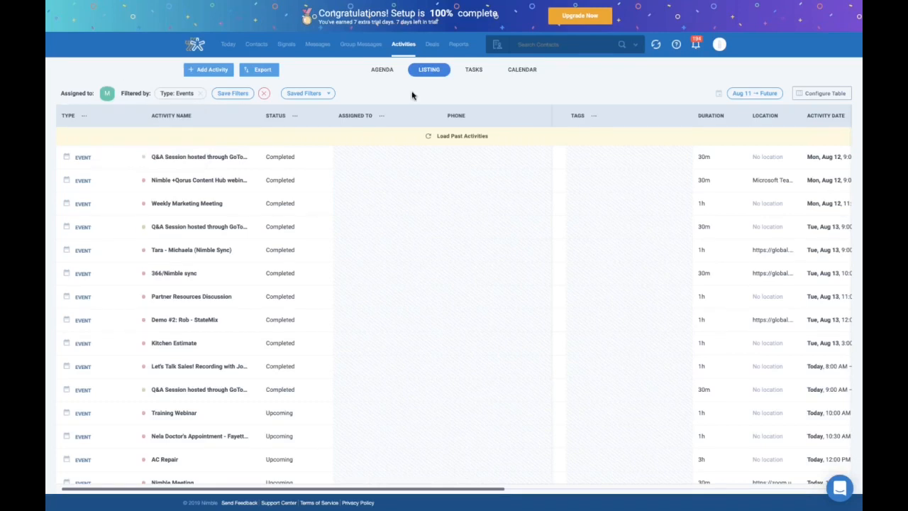
click(106, 96)
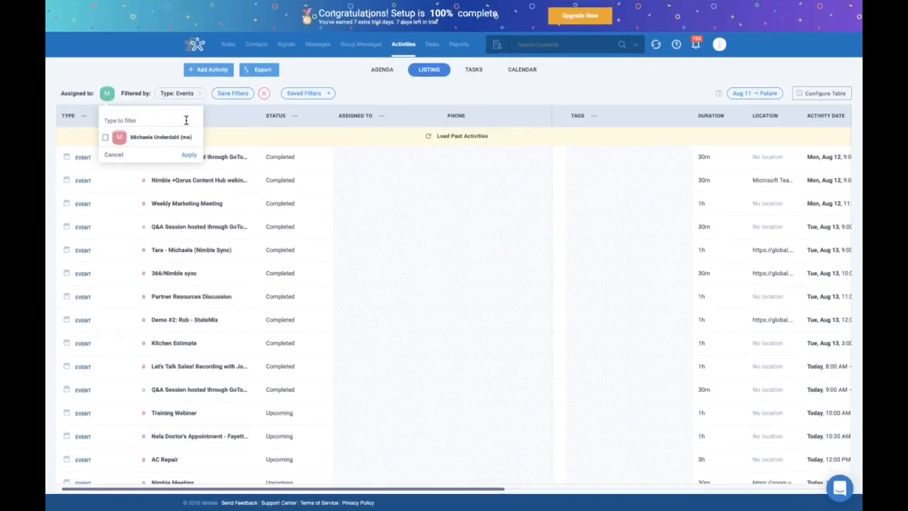
click(125, 155)
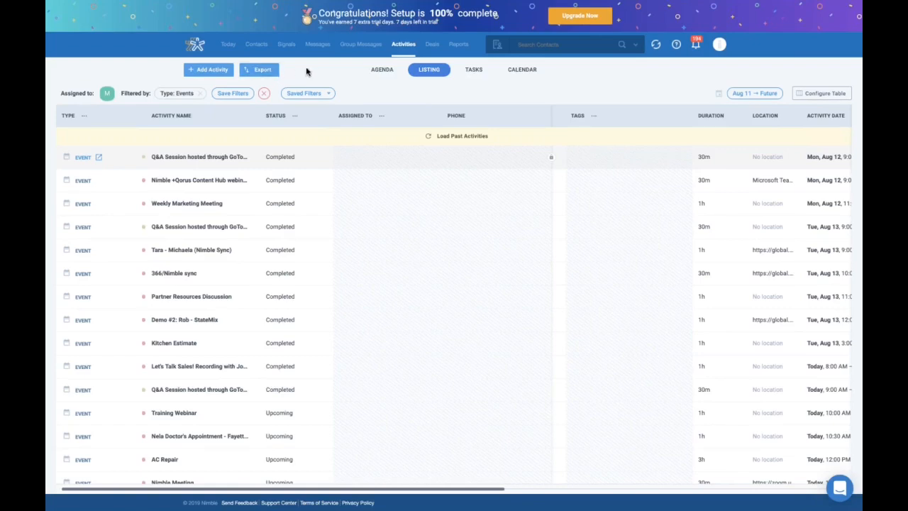
Review the activity export options, including date range and Filtered or All activities, without exporting.
click(259, 69)
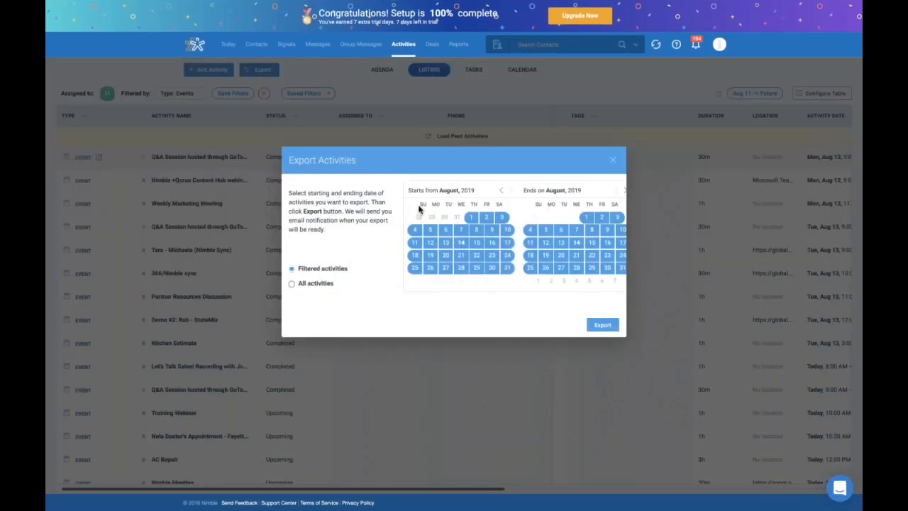
click(589, 244)
click(292, 284)
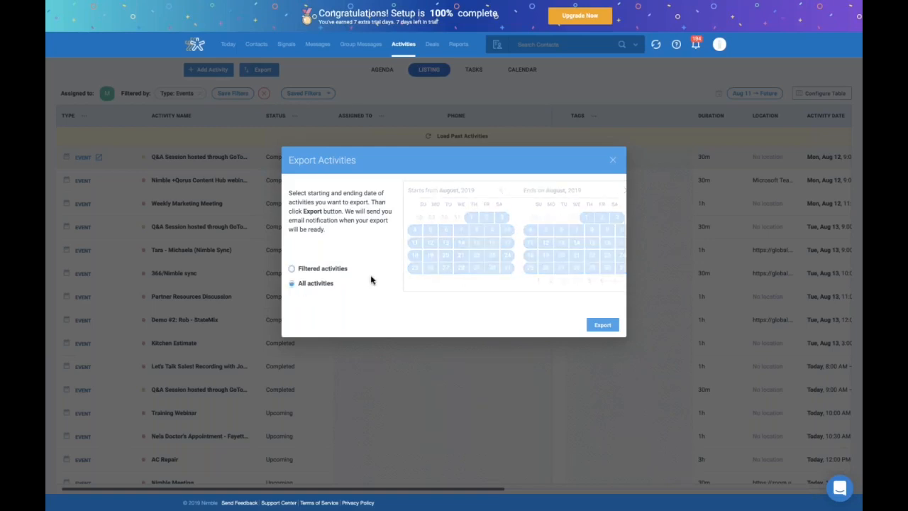
click(614, 163)
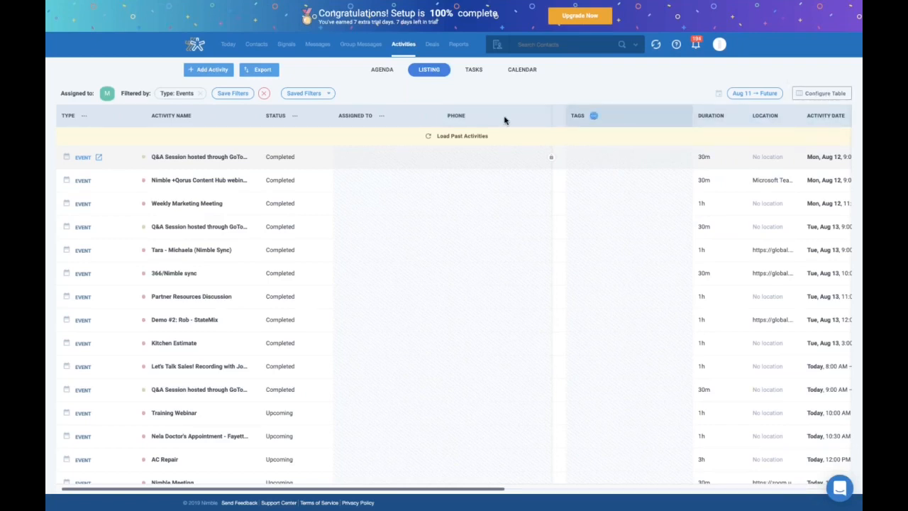
Examine the listing's column configuration and its date range choices, leaving both as they are.
click(809, 95)
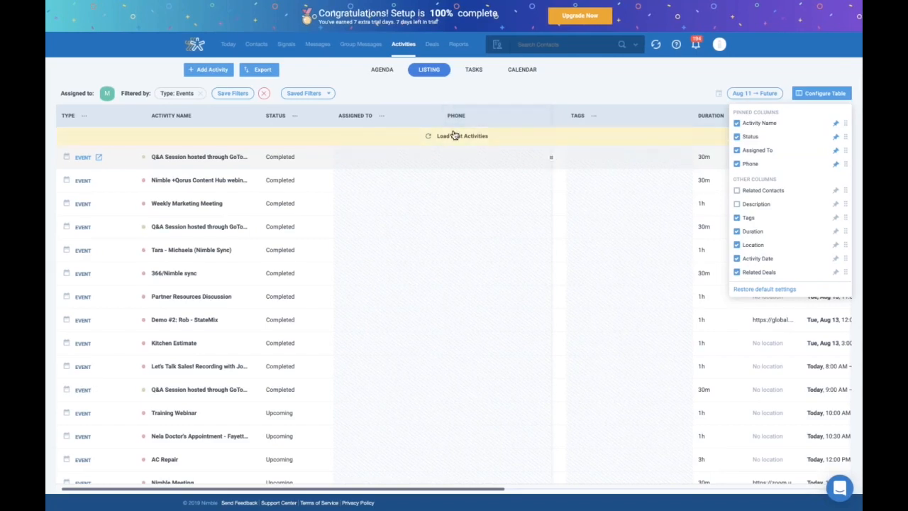
mouse_move(553, 162)
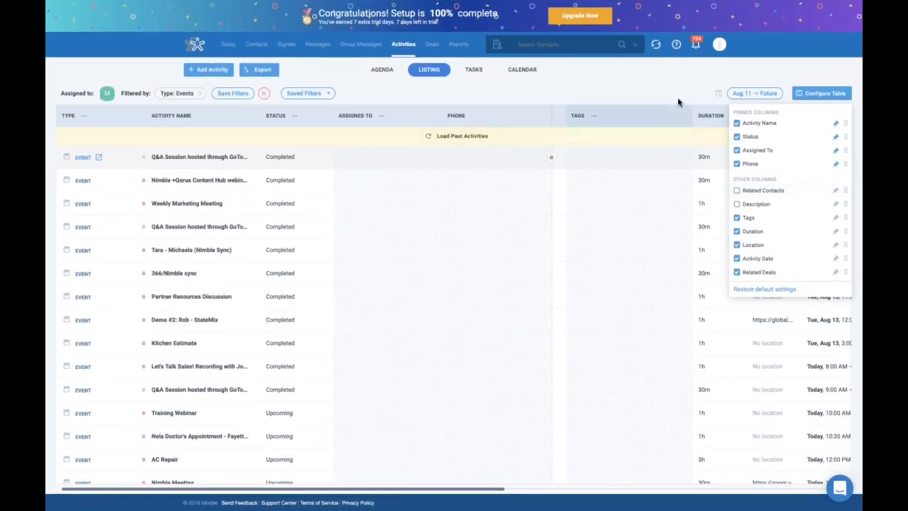
click(760, 99)
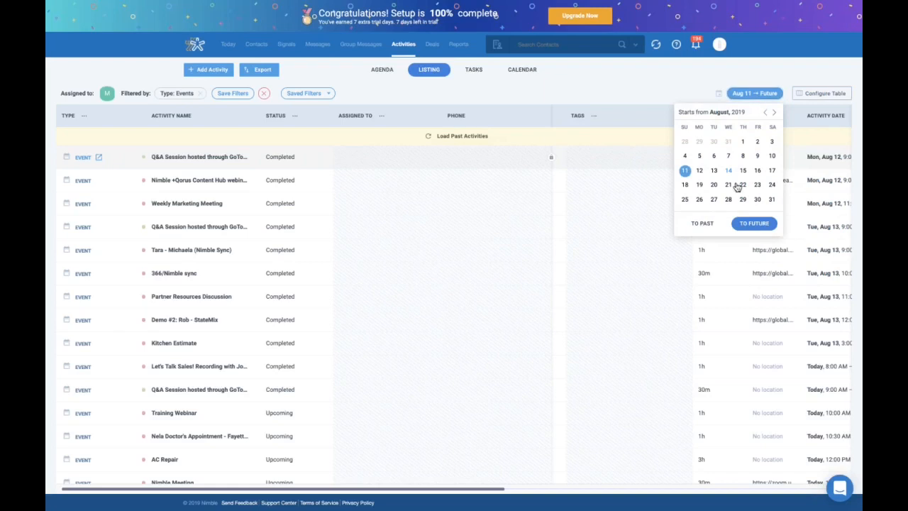
click(661, 90)
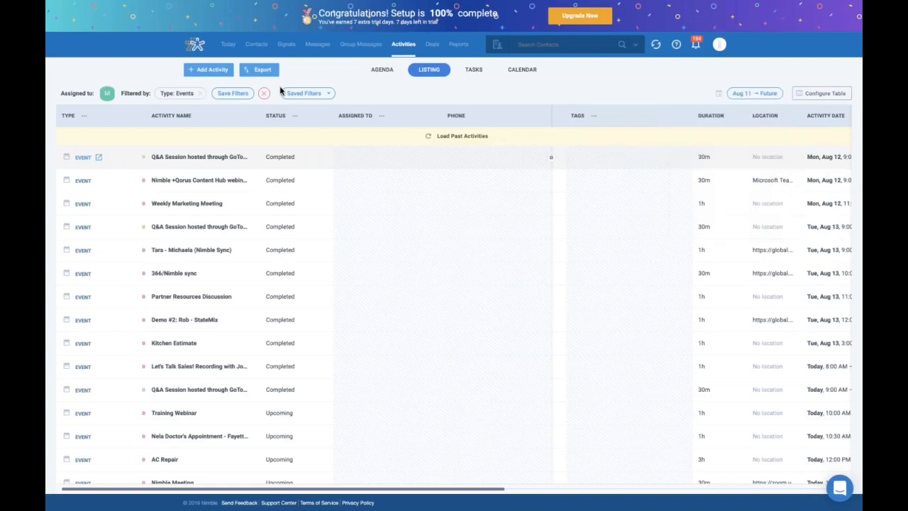
Apply the saved events filter to the activity listing and clear it again.
click(330, 96)
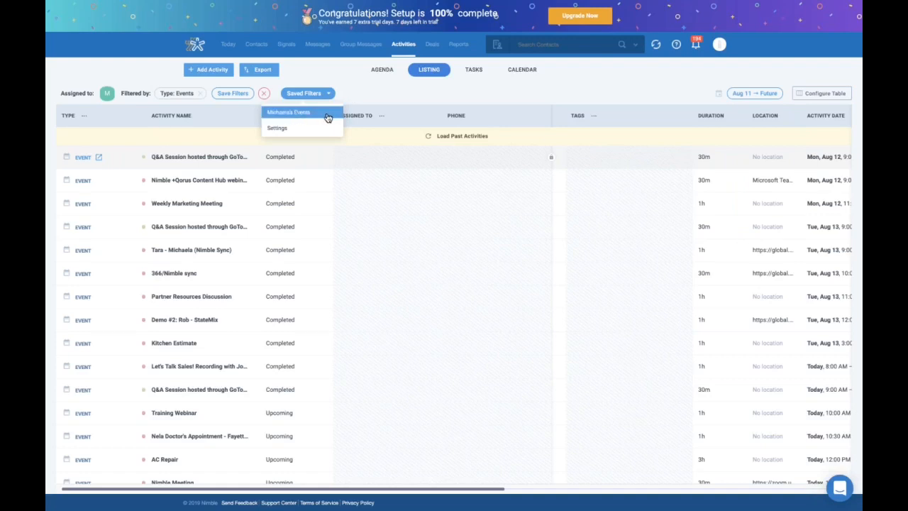
click(327, 114)
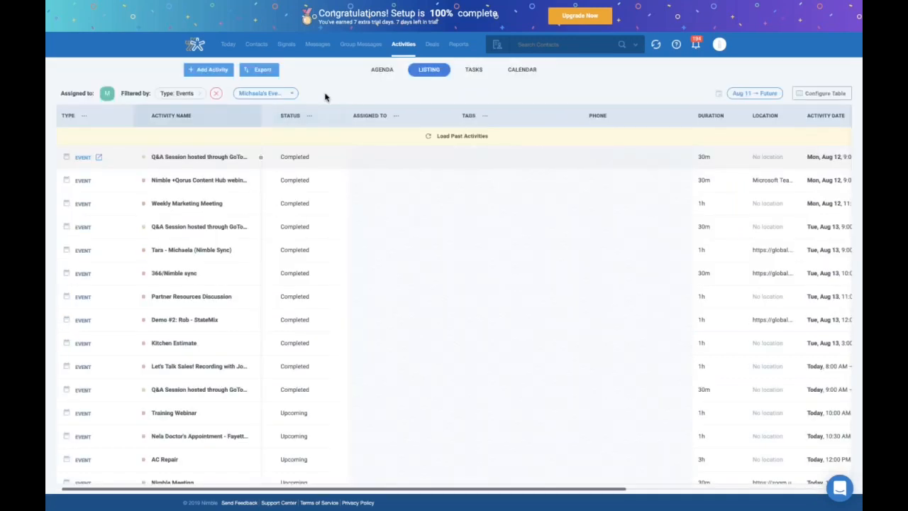
click(217, 95)
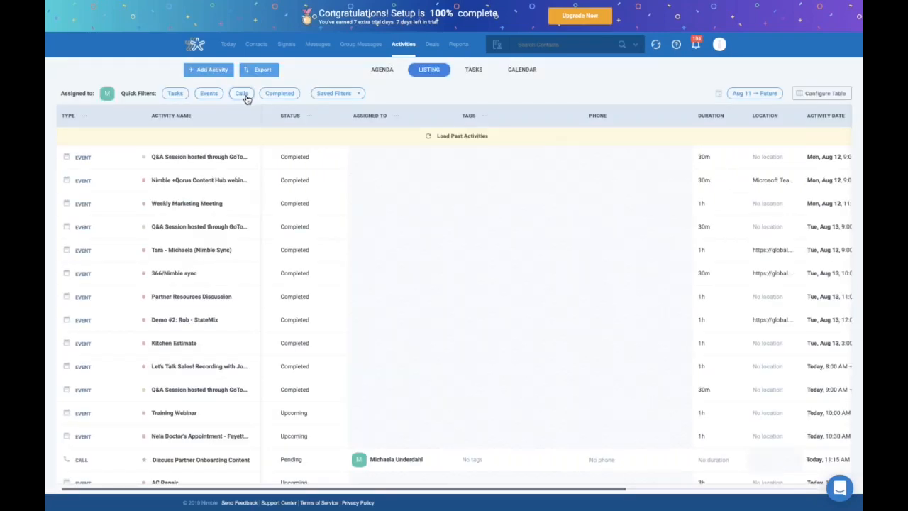
Filter the listing to calls and open the settings page for managing saved filters.
click(242, 93)
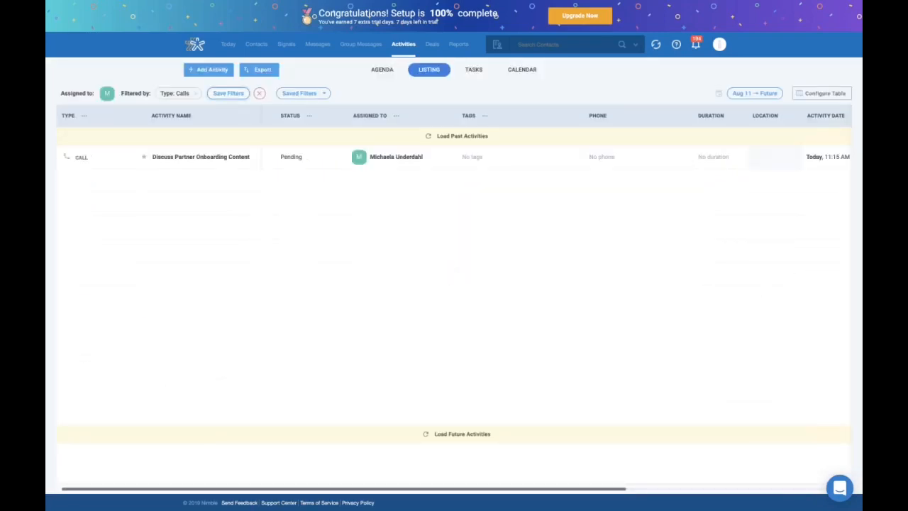
click(326, 96)
click(285, 131)
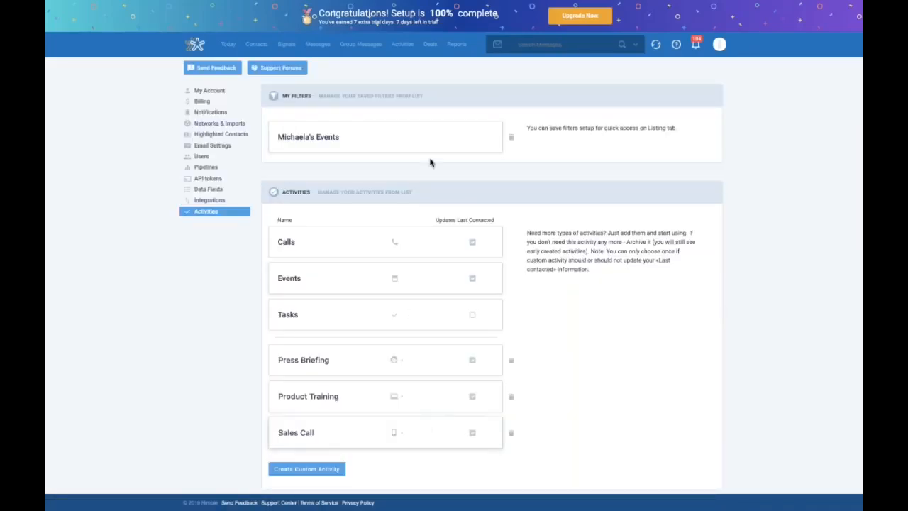
Return to the activity listing and filter it to calls.
click(403, 44)
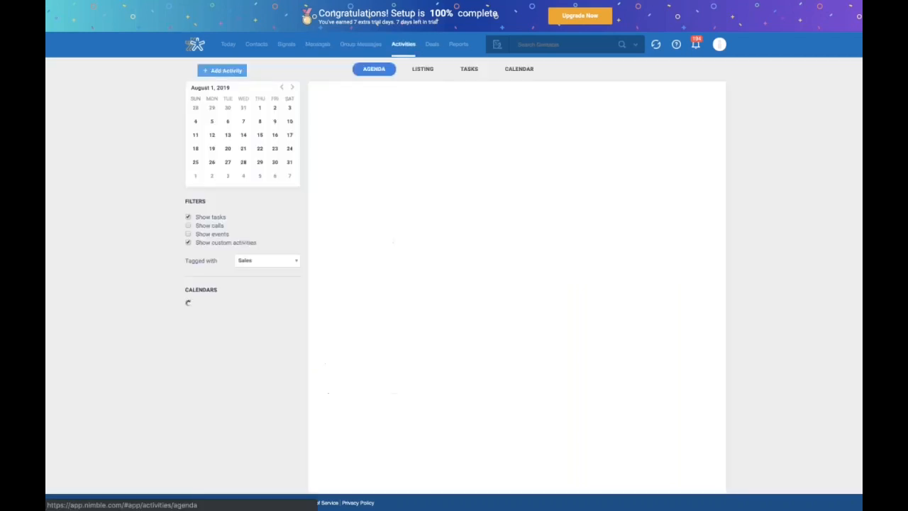
click(426, 69)
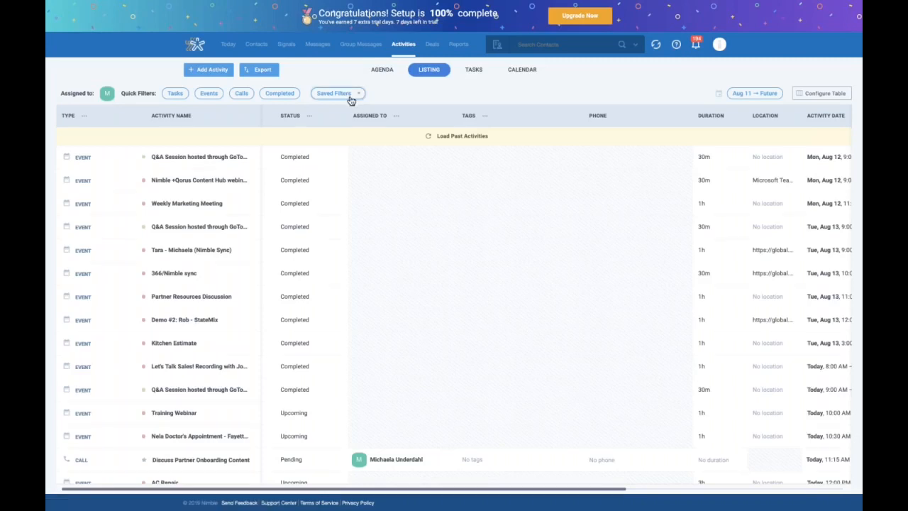
click(242, 93)
Check the saved filter choices available for the calls listing without applying one.
click(317, 99)
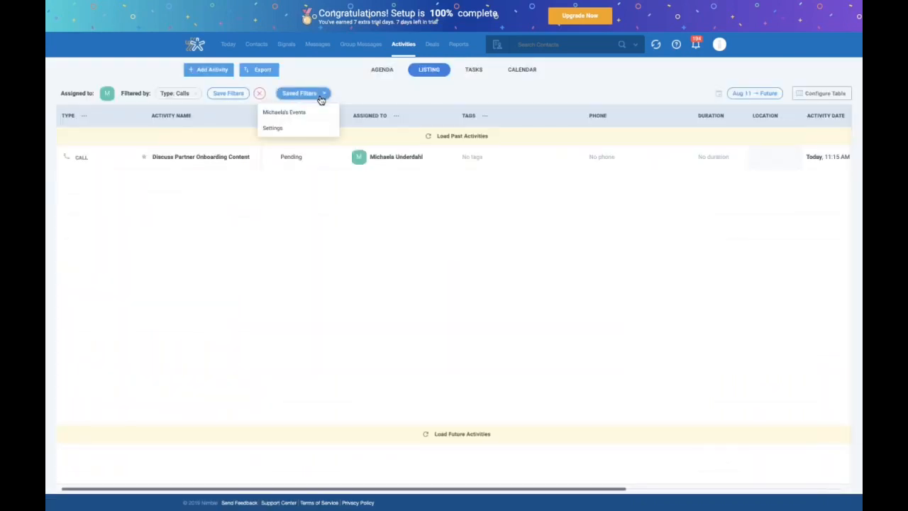
click(294, 130)
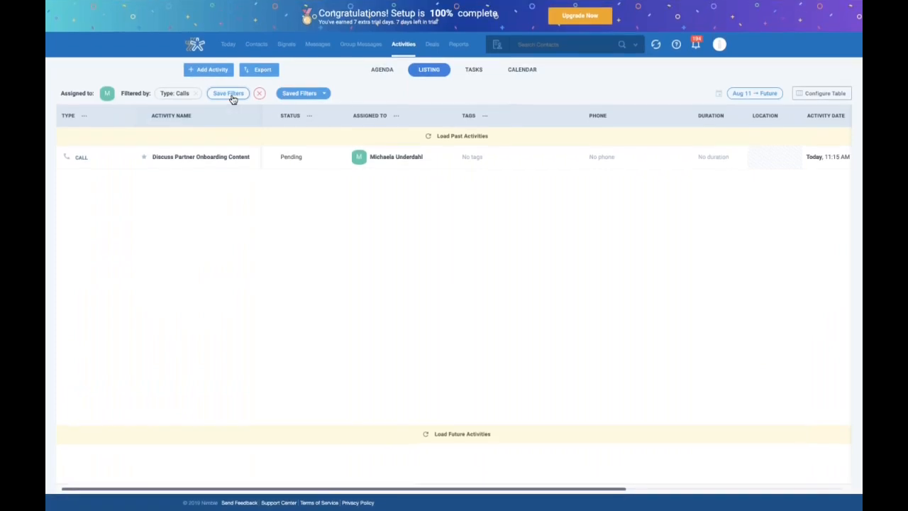
click(325, 96)
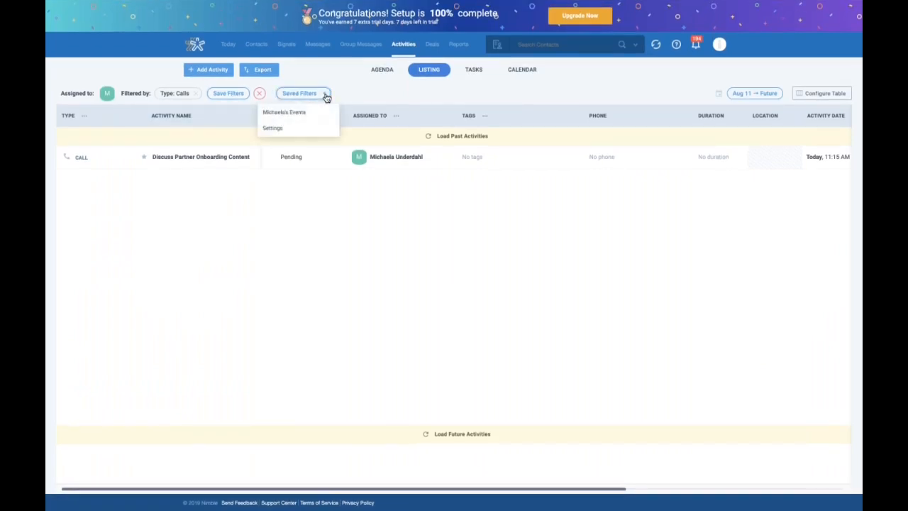
click(352, 90)
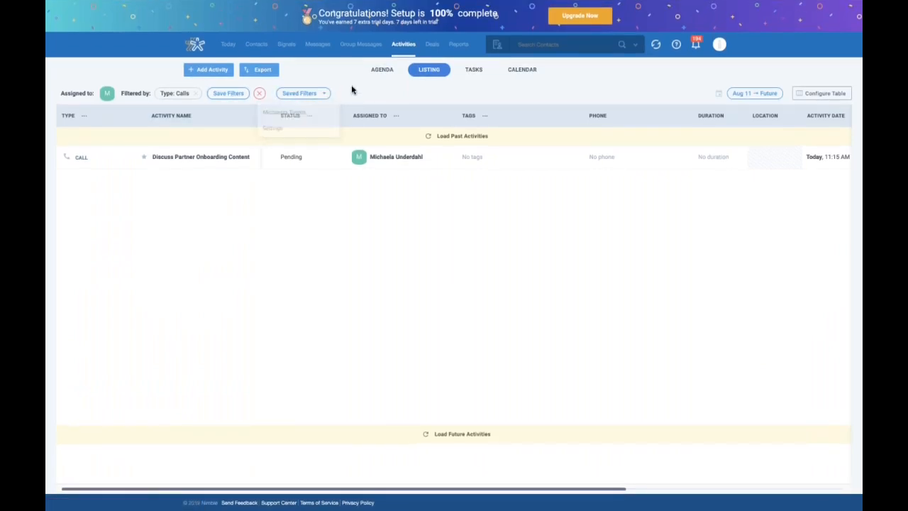
Save the calls filter under the user's first name in possessive form plus "Calls", and check the saved filter choices.
click(229, 98)
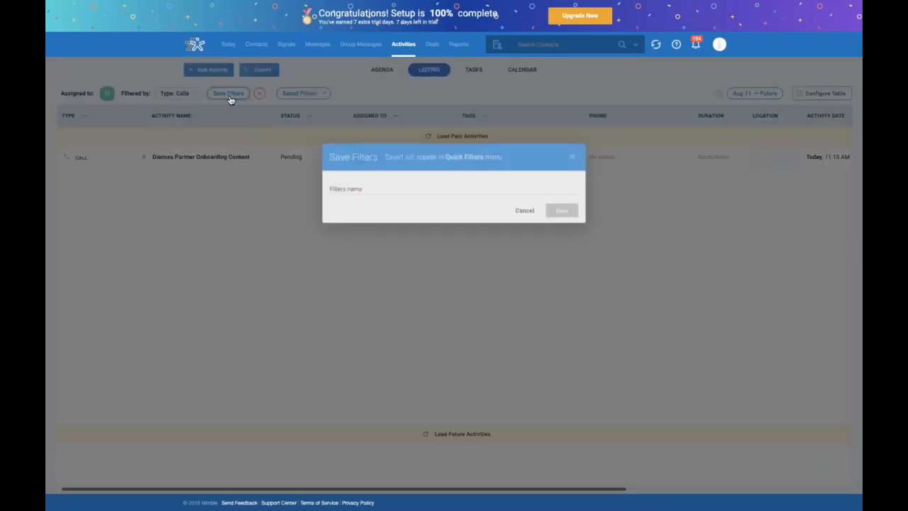
click(346, 189)
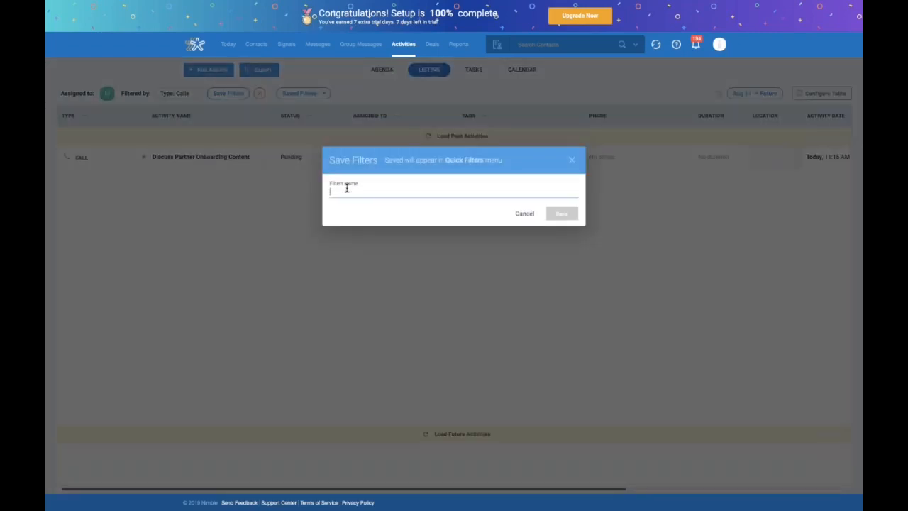
text(Mich)
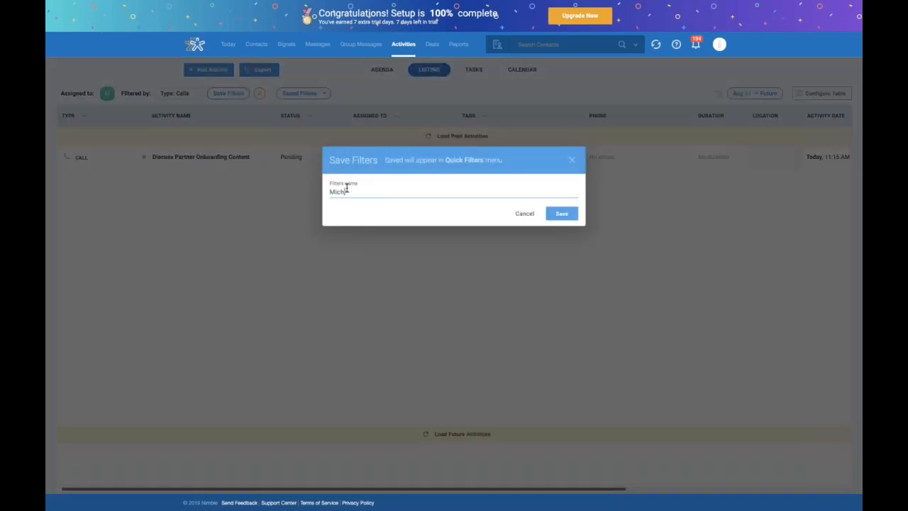
text(aela's Calls)
click(571, 215)
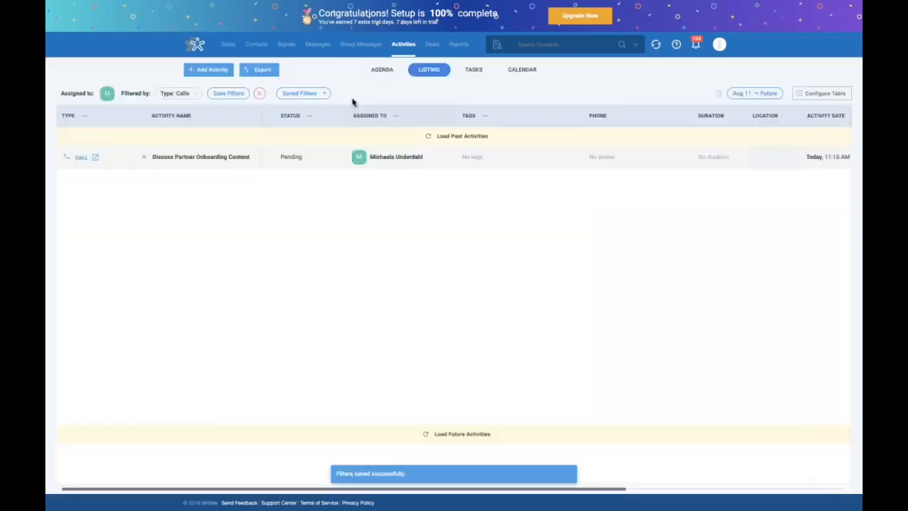
click(323, 93)
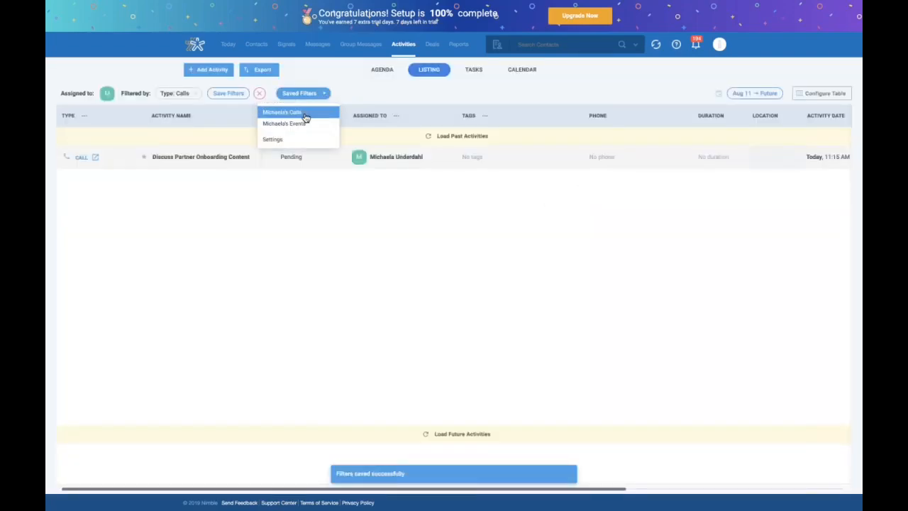
click(383, 92)
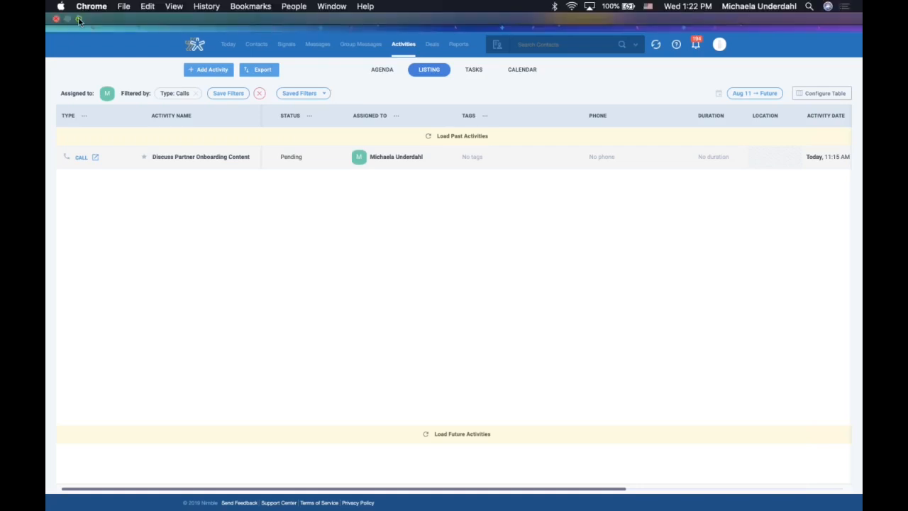
Leave the browser's full-screen view, switch to the Google Slides presentation and present the "Next Training Webinars" slide.
click(79, 19)
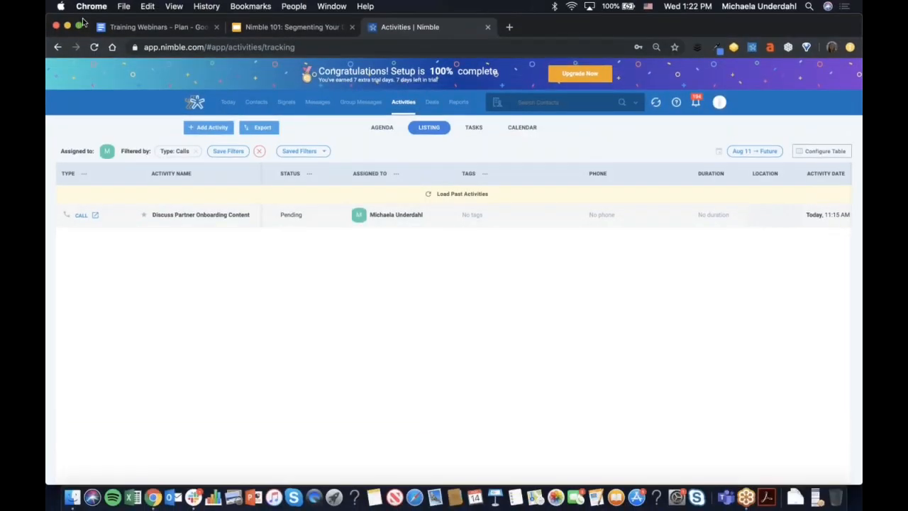
click(278, 28)
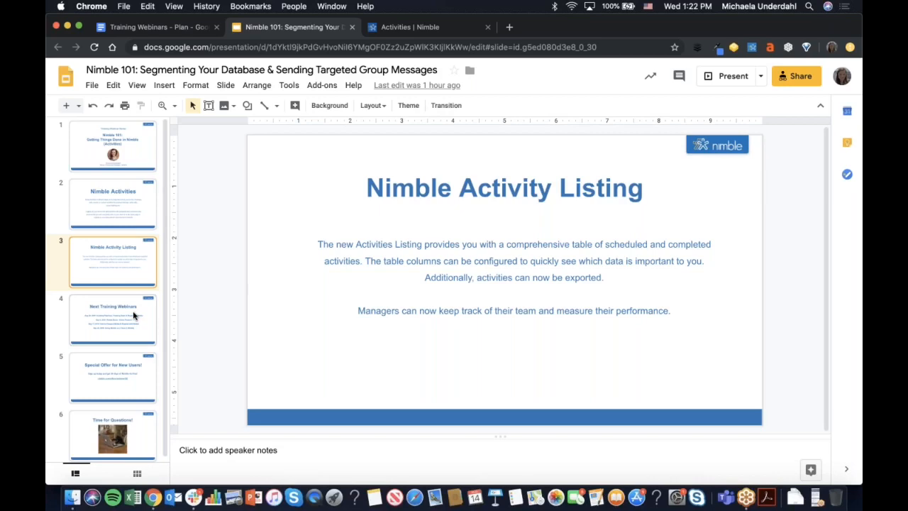
click(134, 316)
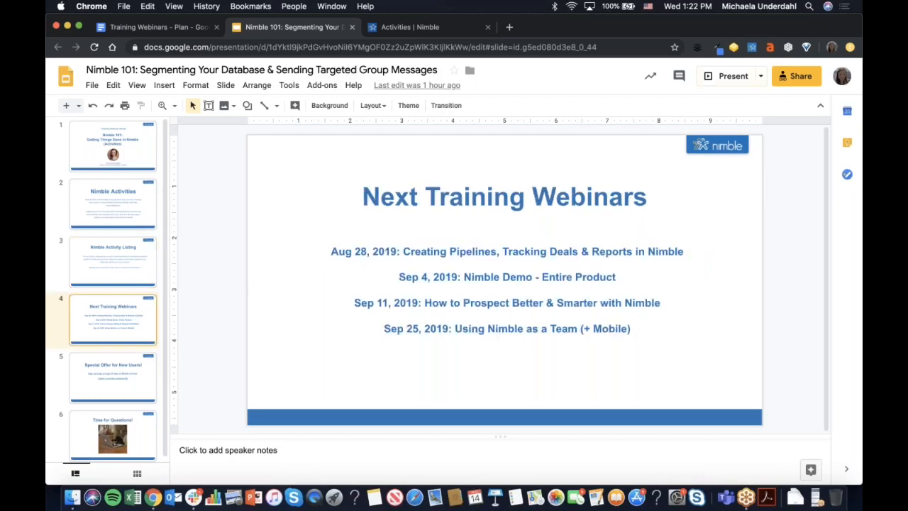
click(751, 75)
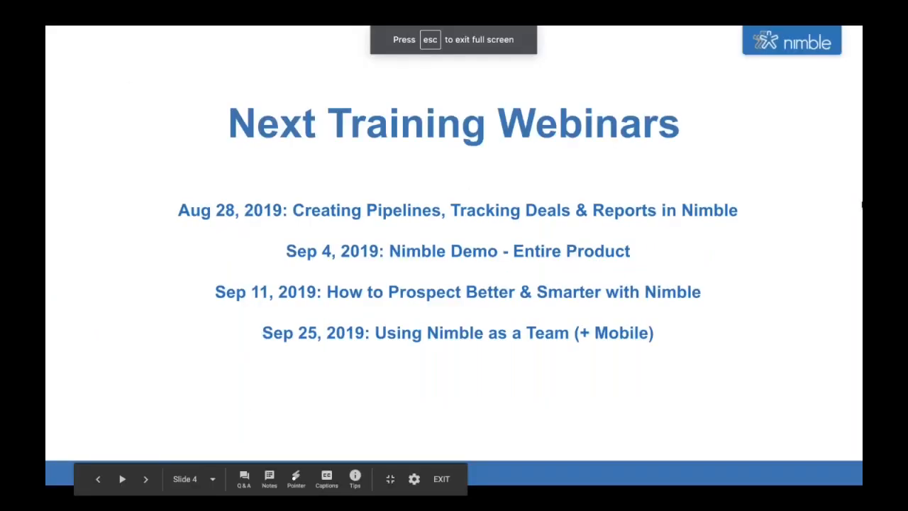